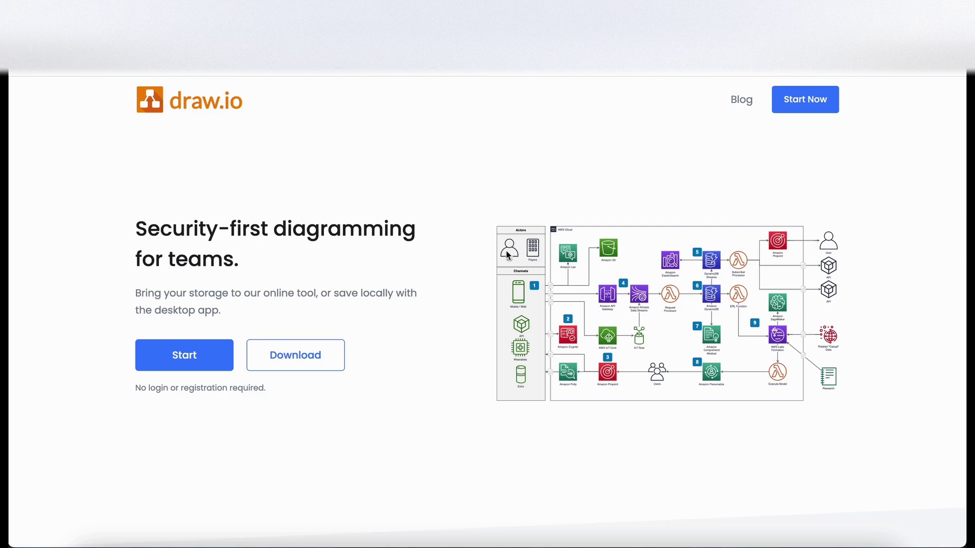
Scroll down the homepage and switch the showcase to the Powerful features example
scroll(453, 227, "down", 5)
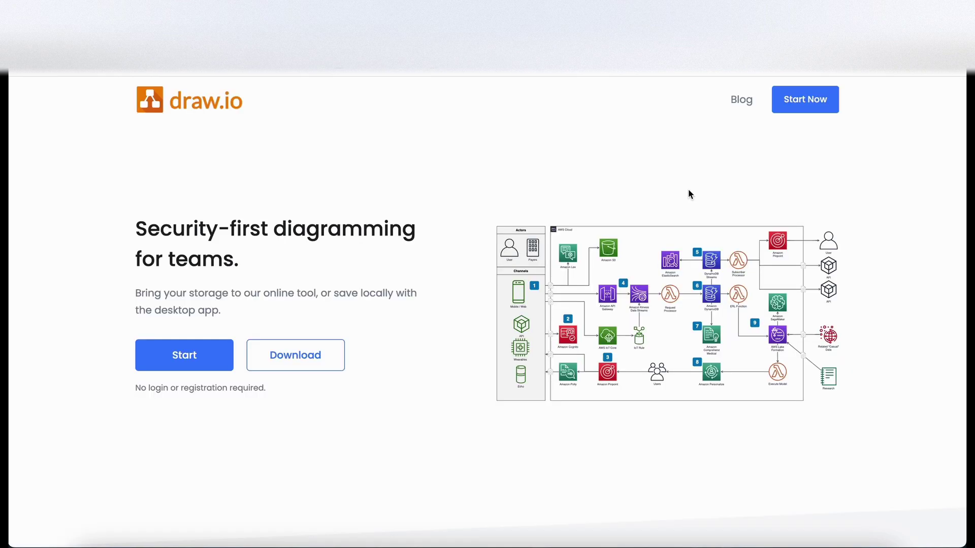
scroll(688, 194, "down", 8)
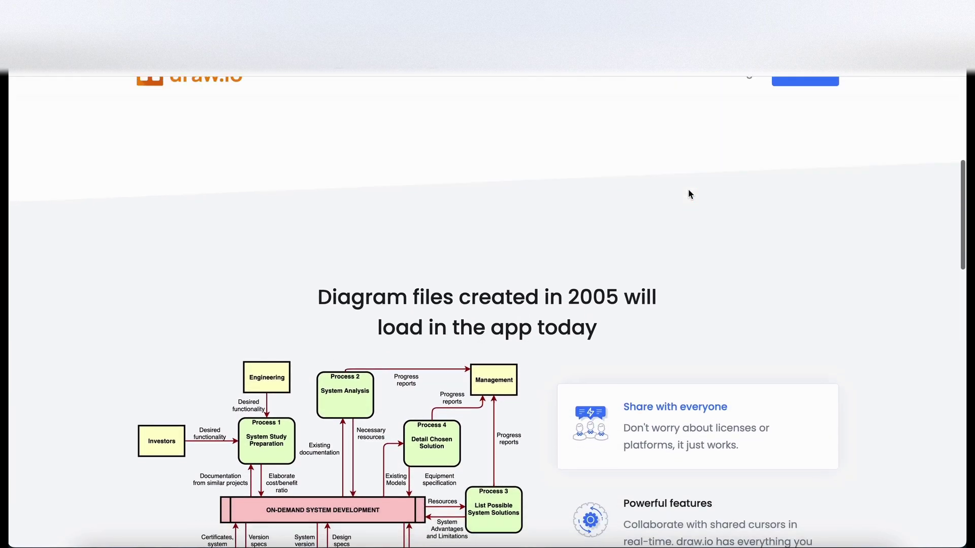
scroll(688, 193, "down", 1)
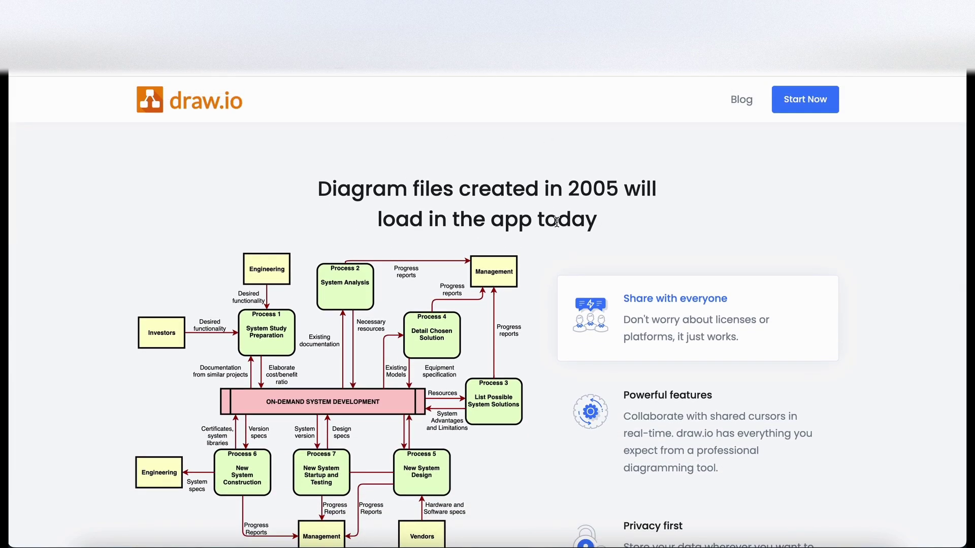
scroll(557, 222, "down", 1)
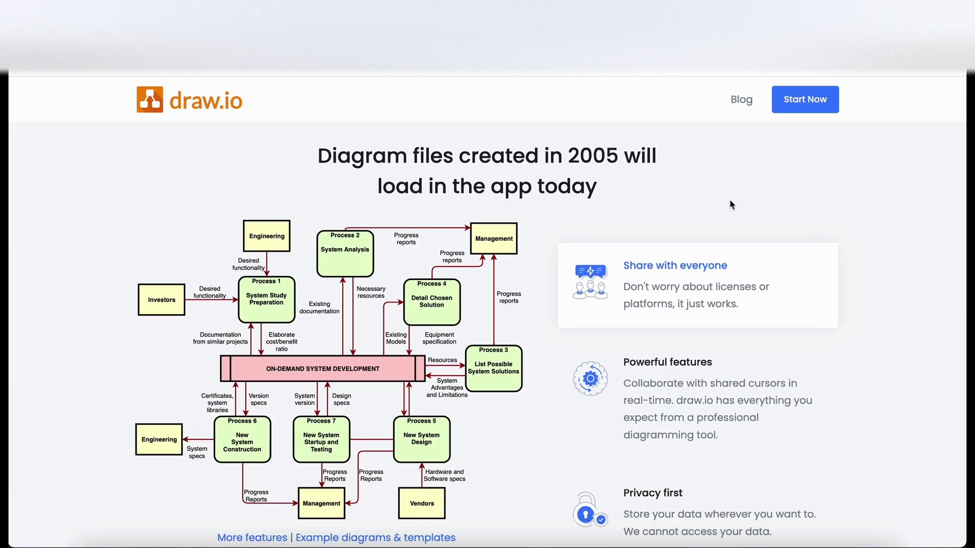
scroll(729, 204, "down", 1)
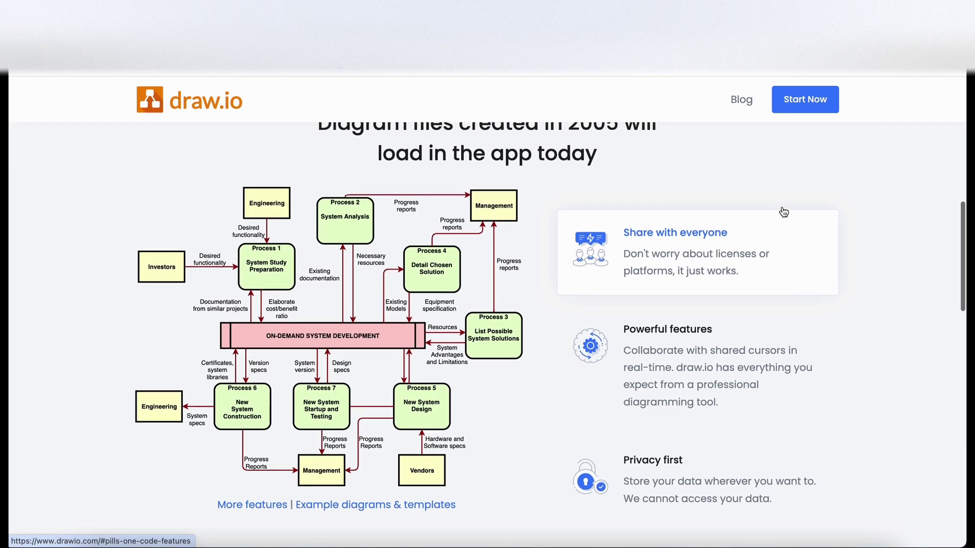
scroll(783, 212, "up", 1)
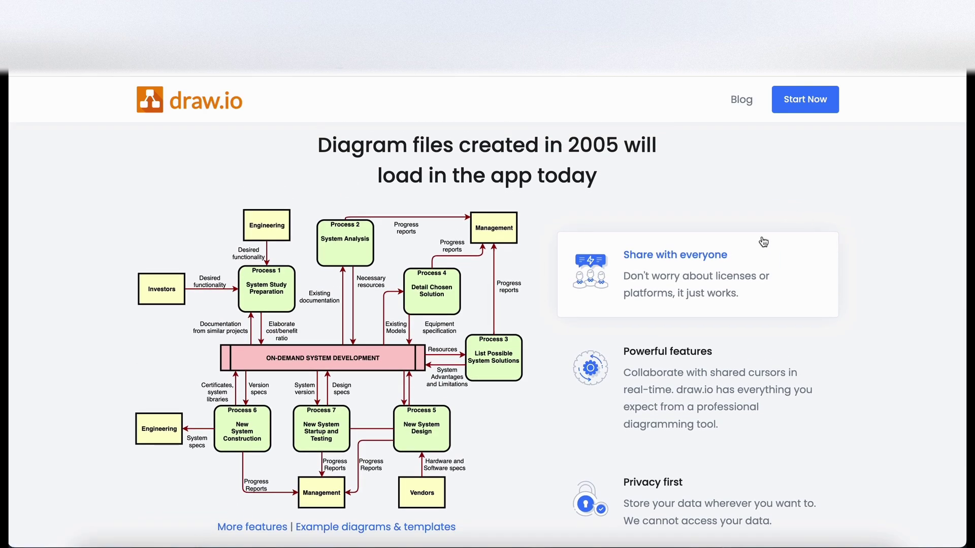
scroll(708, 238, "down", 1)
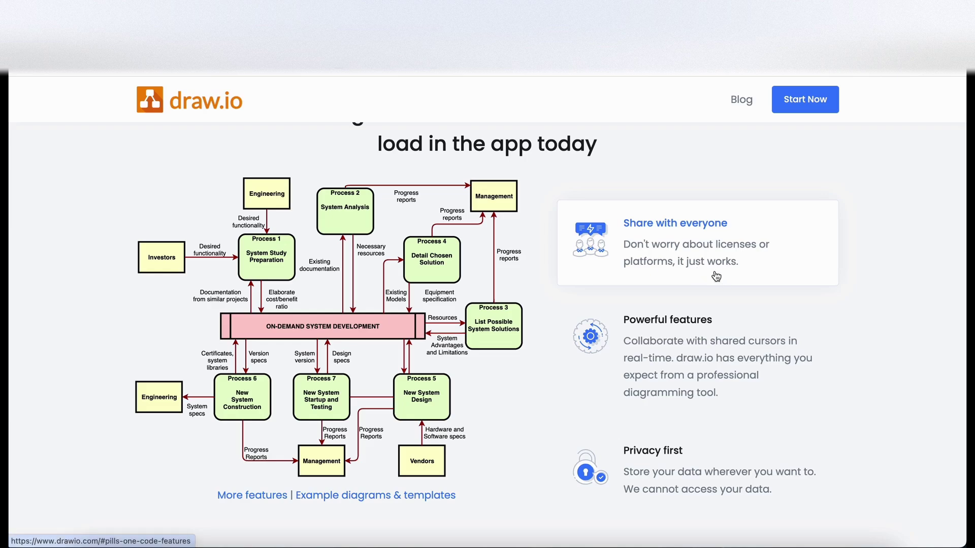
left_click(700, 361)
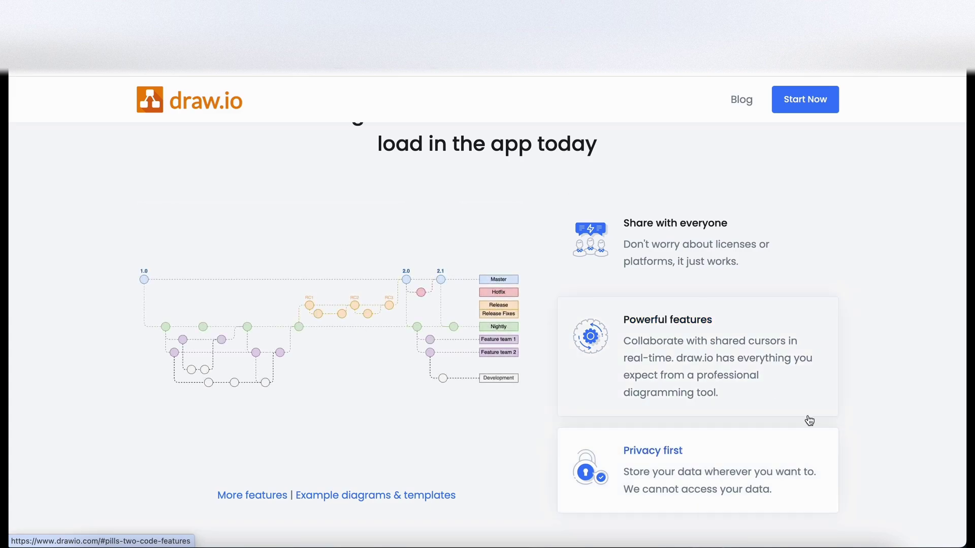
Scroll on past the Google Workplace, SharePoint, Atlassian, Git, Desktop and Notion integrations to the footer
scroll(809, 419, "up", 1)
scroll(820, 414, "down", 2)
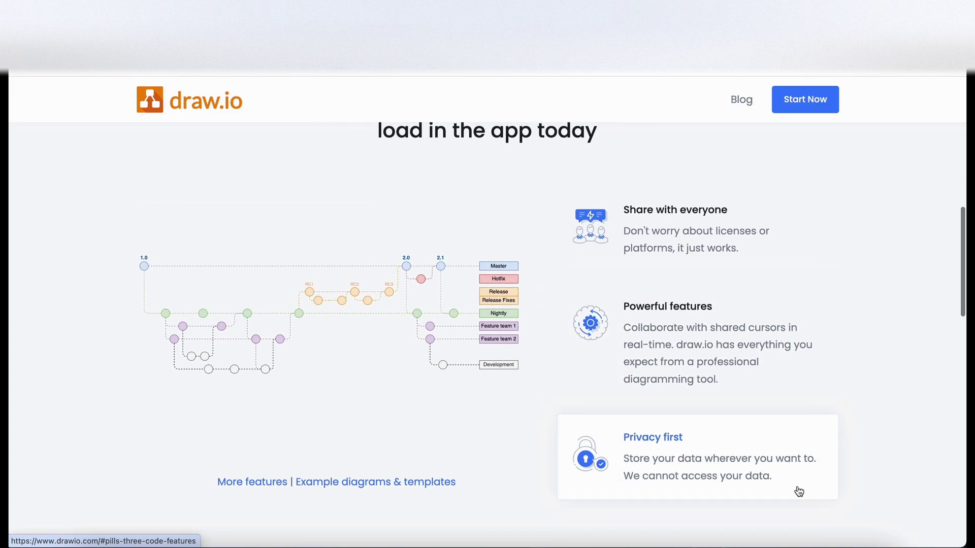
scroll(851, 394, "down", 4)
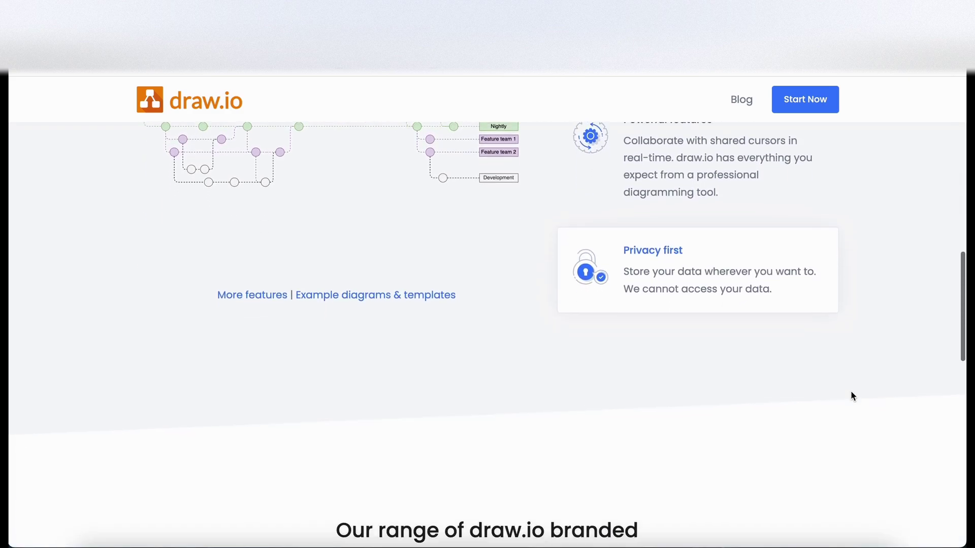
scroll(852, 396, "down", 7)
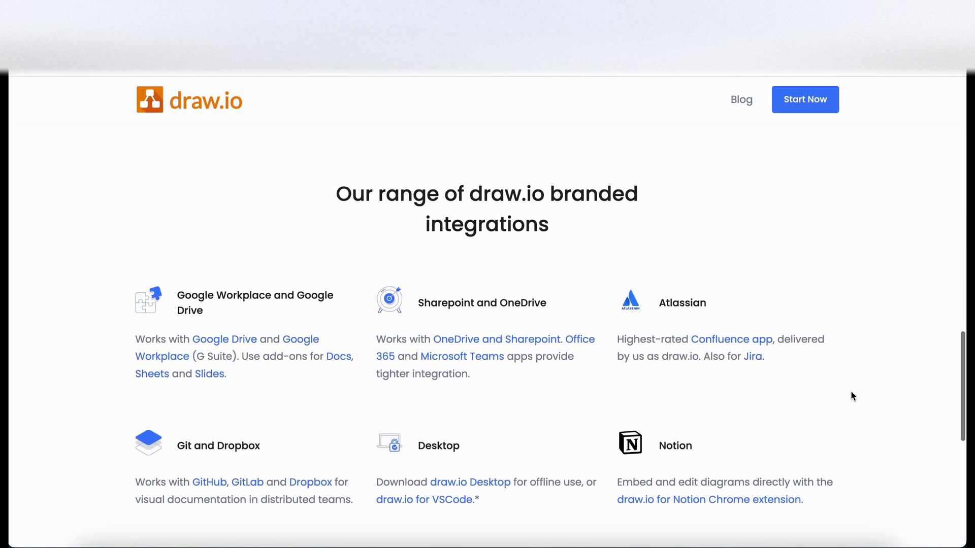
scroll(852, 394, "down", 1)
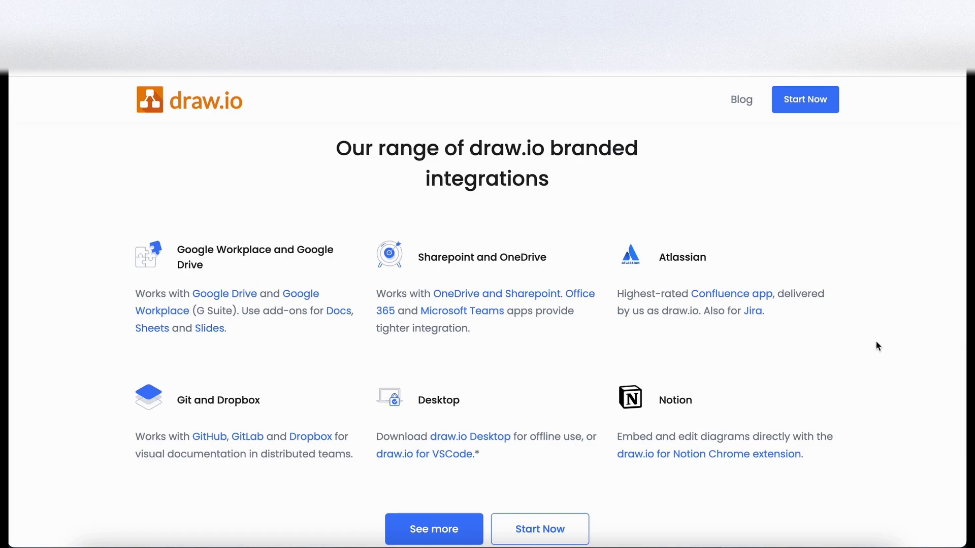
scroll(852, 345, "down", 1)
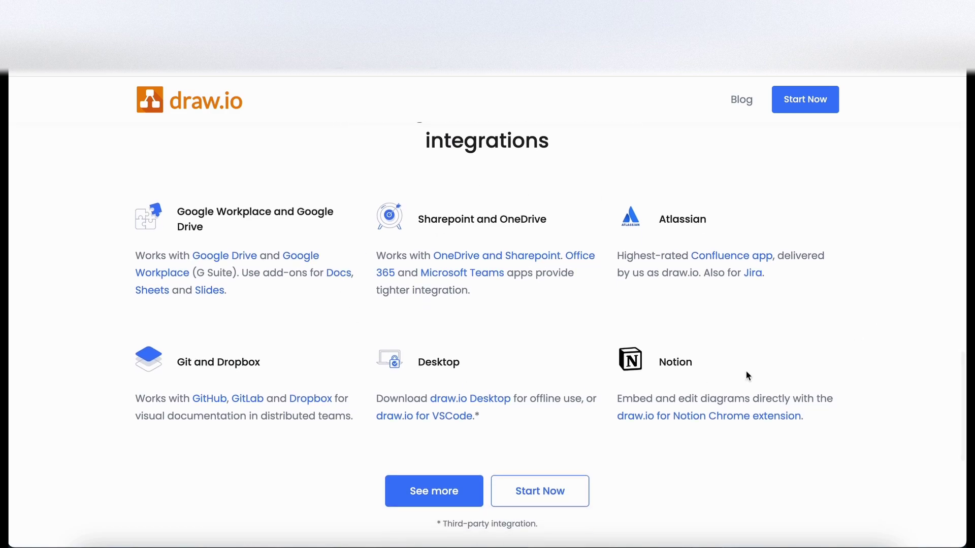
scroll(865, 357, "down", 1)
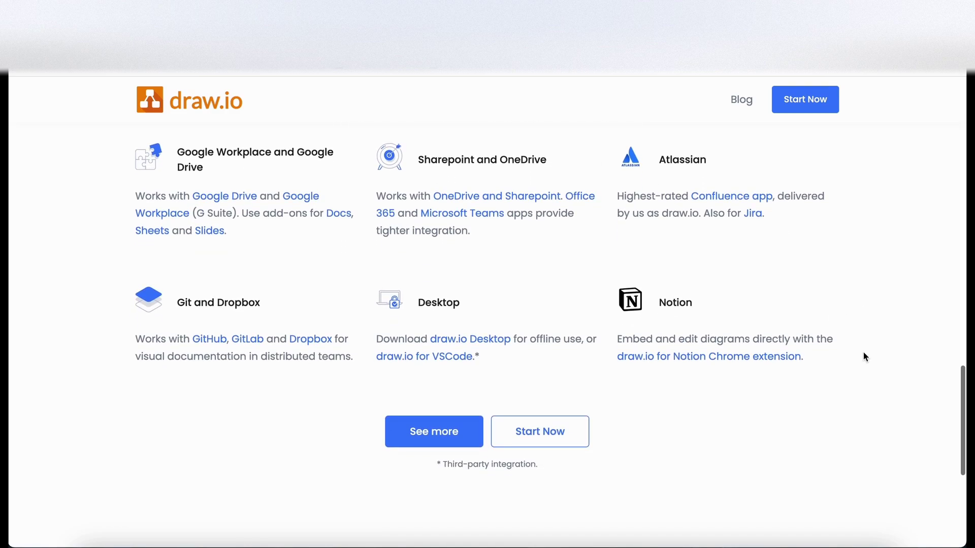
scroll(655, 406, "down", 5)
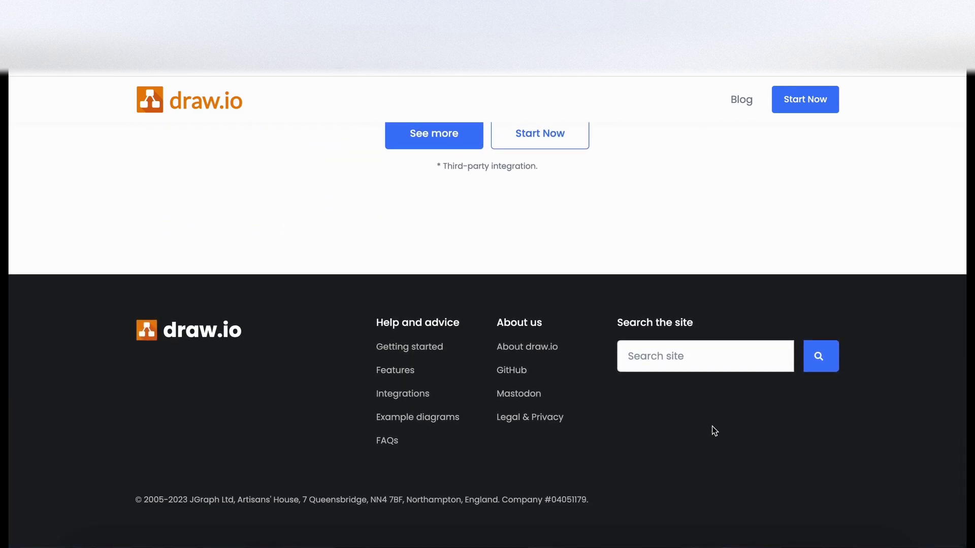
Go to the Features of draw.io page from the footer and read its opening sections
left_click(401, 371)
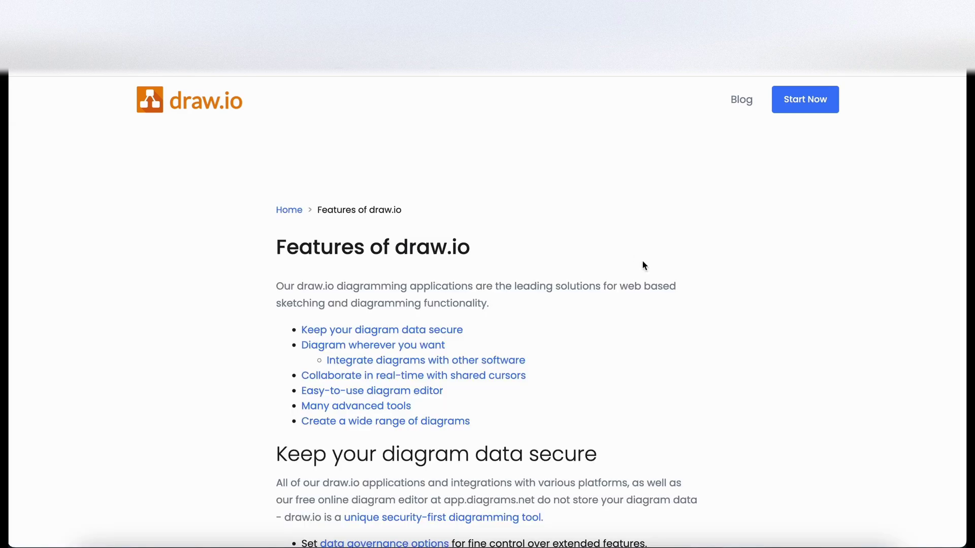
scroll(645, 265, "down", 5)
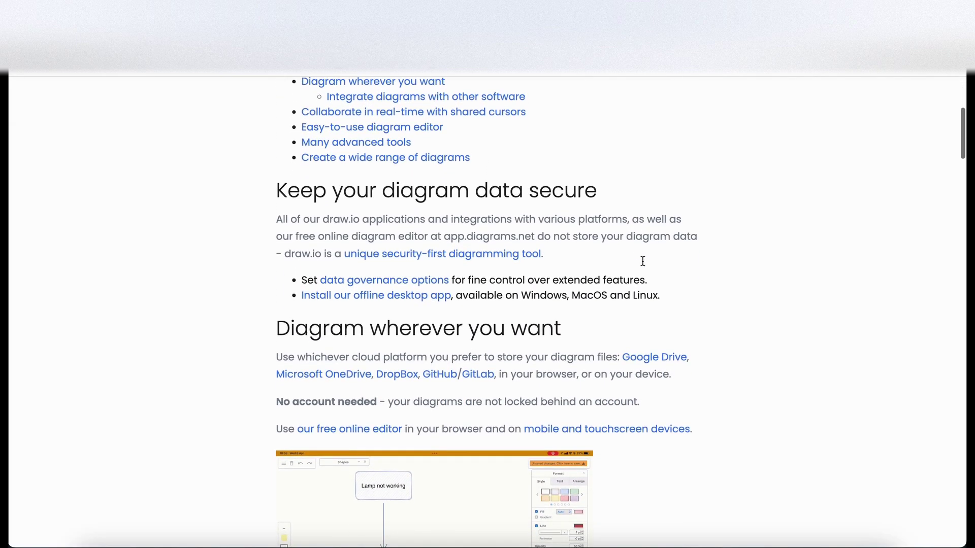
scroll(643, 261, "down", 4)
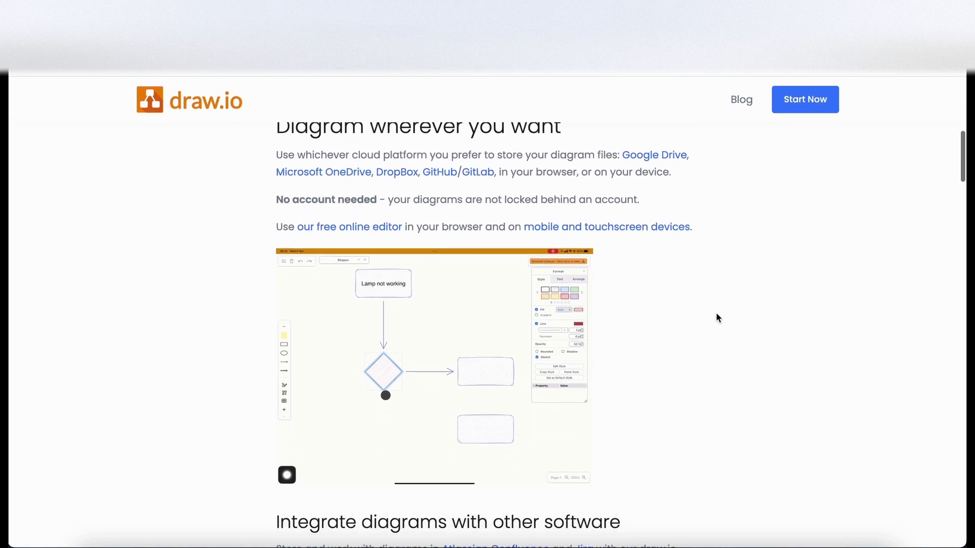
scroll(709, 314, "down", 2)
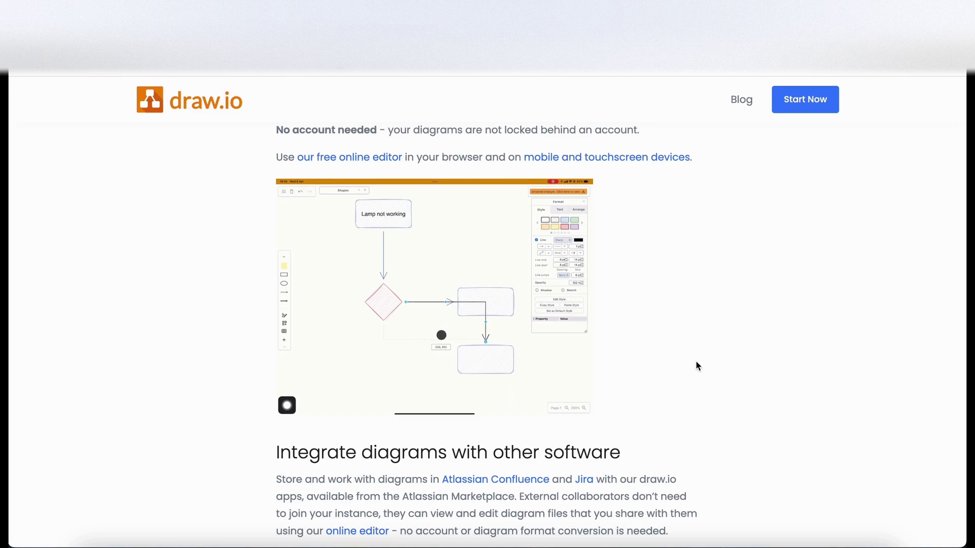
scroll(698, 366, "down", 1)
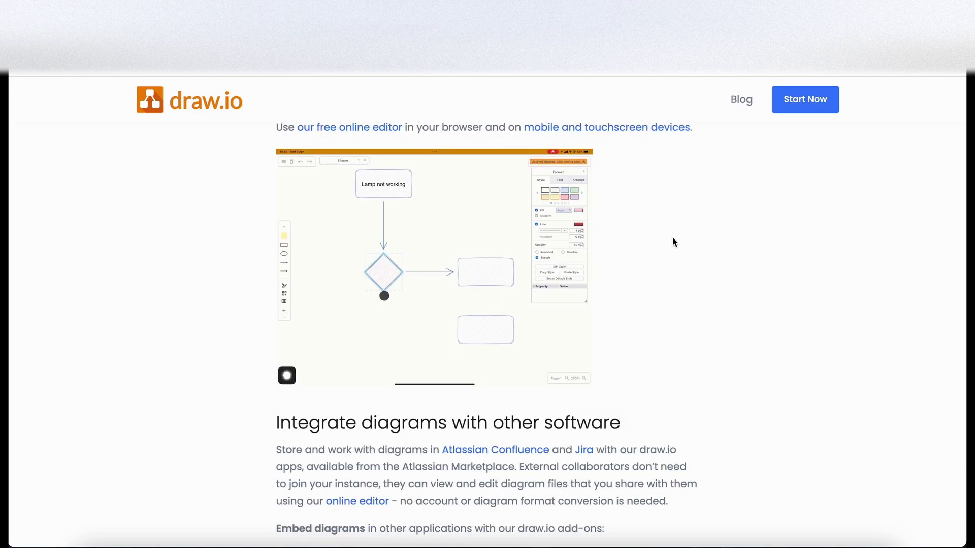
scroll(718, 243, "down", 6)
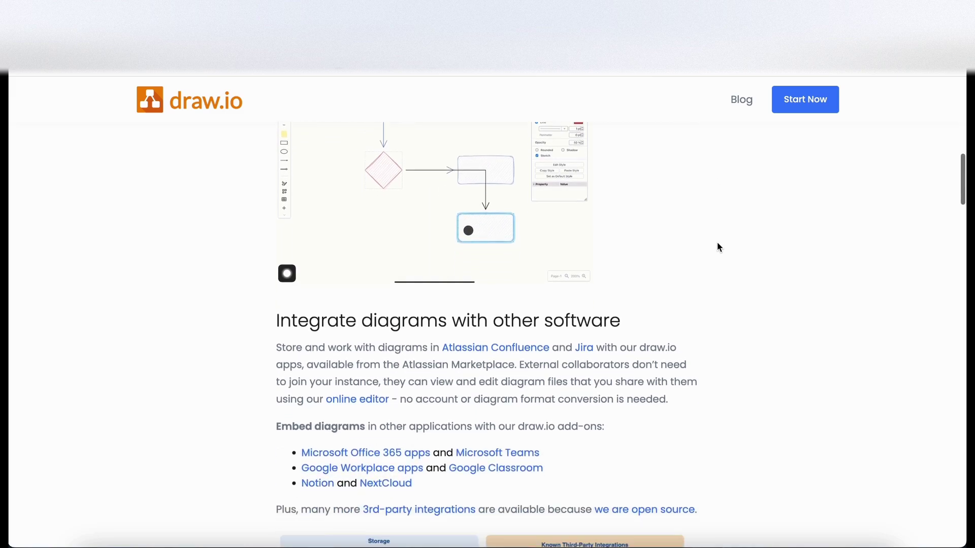
scroll(718, 247, "down", 6)
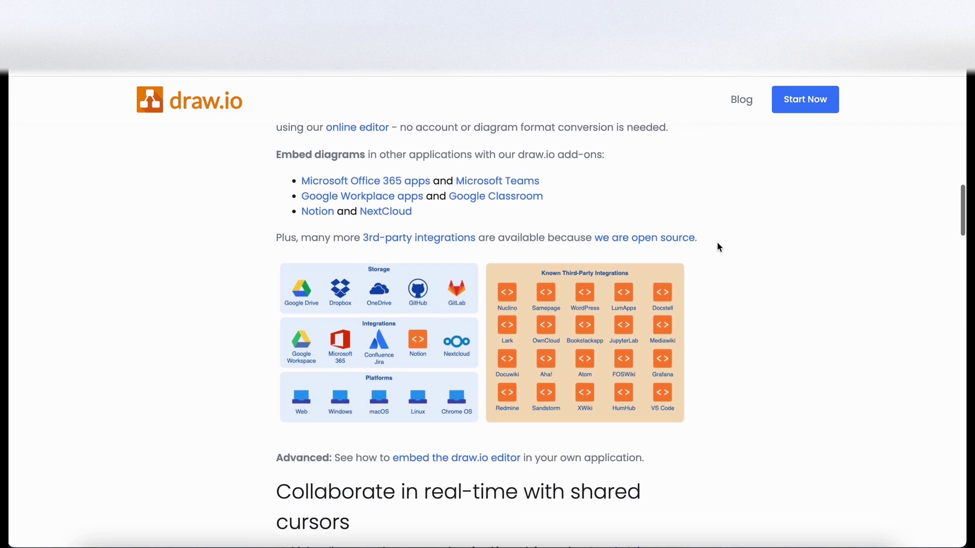
scroll(719, 247, "down", 2)
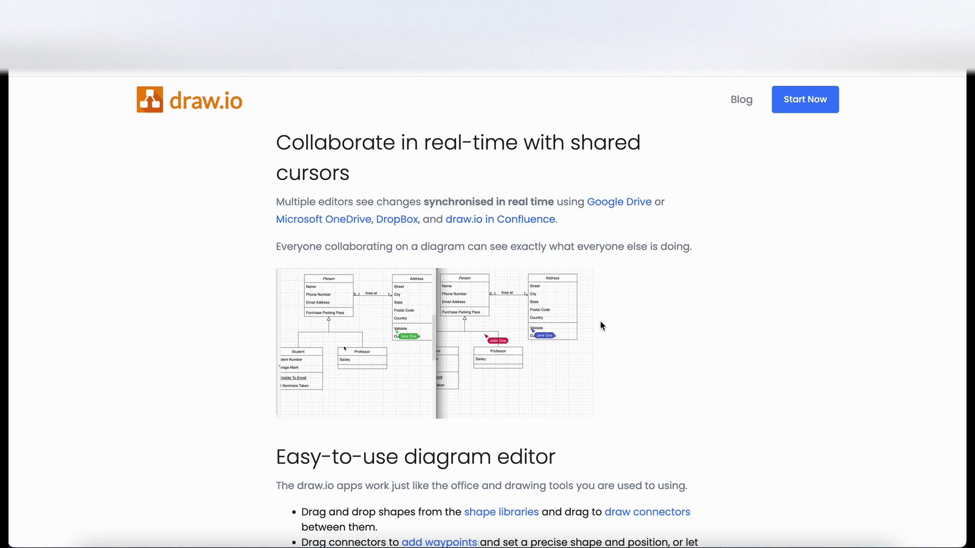
Scroll down to the advanced tools list and the Create a wide range of diagrams examples
scroll(676, 354, "down", 5)
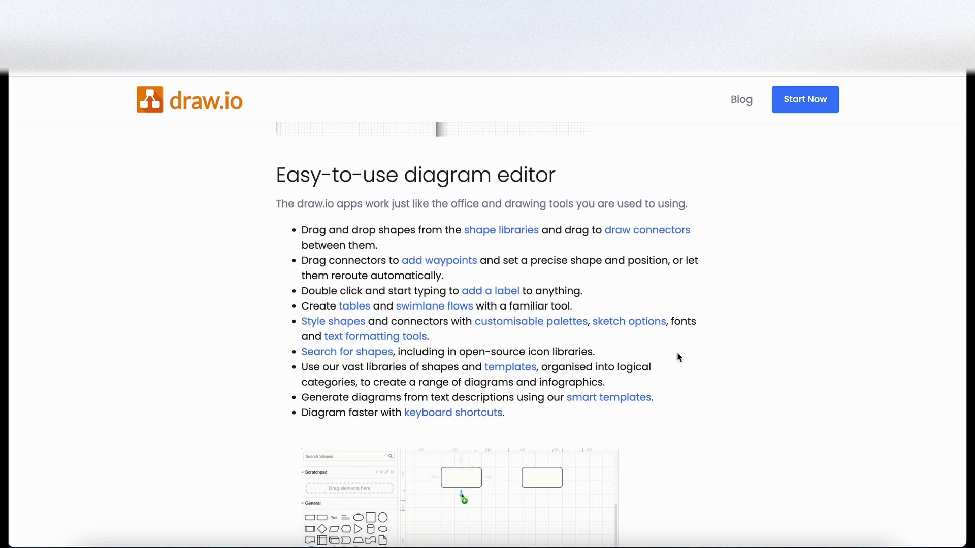
scroll(678, 356, "down", 2)
scroll(679, 358, "down", 1)
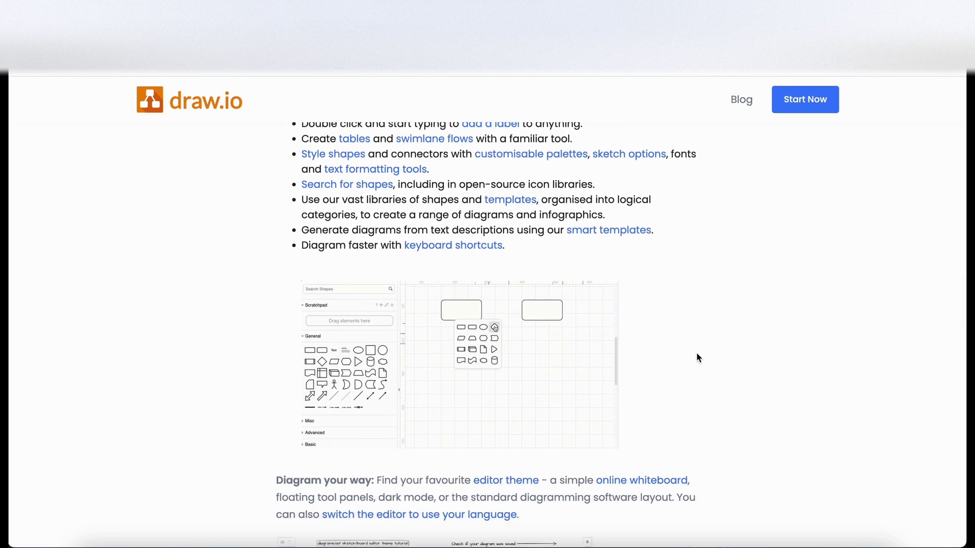
scroll(751, 357, "down", 12)
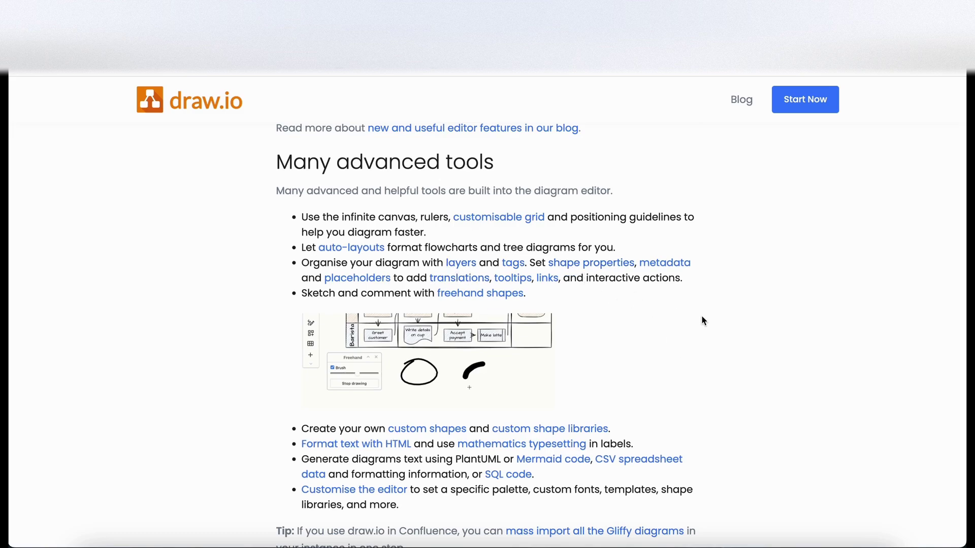
scroll(744, 355, "down", 8)
scroll(744, 355, "down", 1)
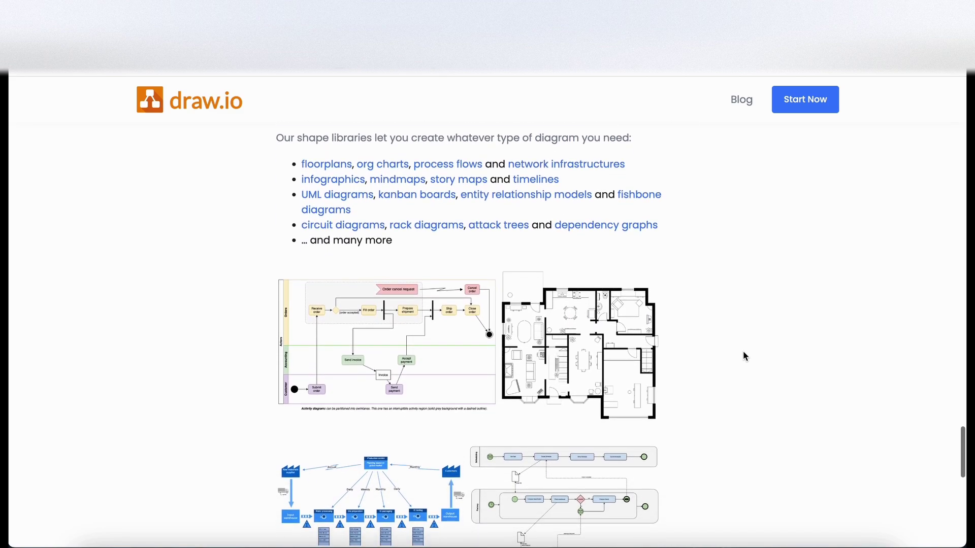
scroll(743, 352, "down", 1)
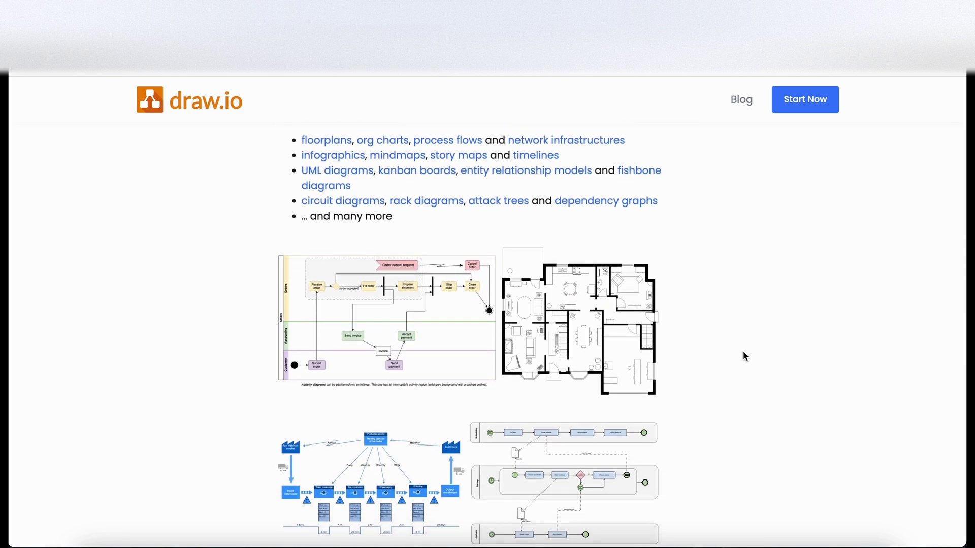
scroll(743, 352, "down", 5)
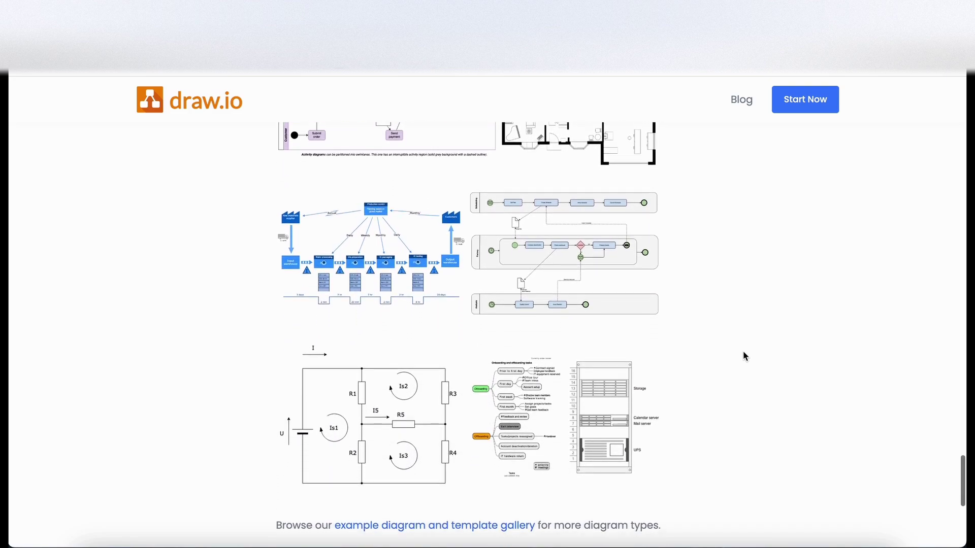
scroll(744, 352, "up", 3)
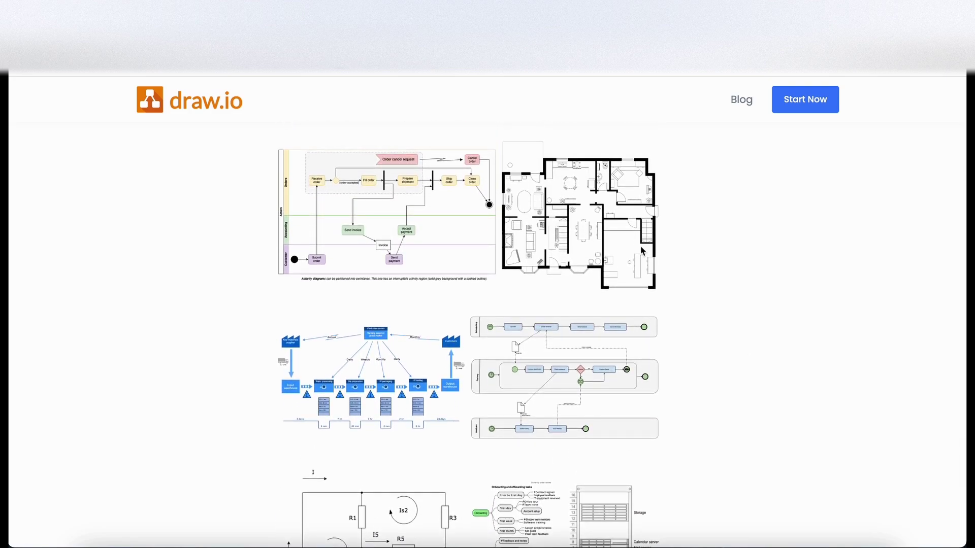
Launch the online editor, defer choosing a save location, and zoom the blank page
left_click(807, 104)
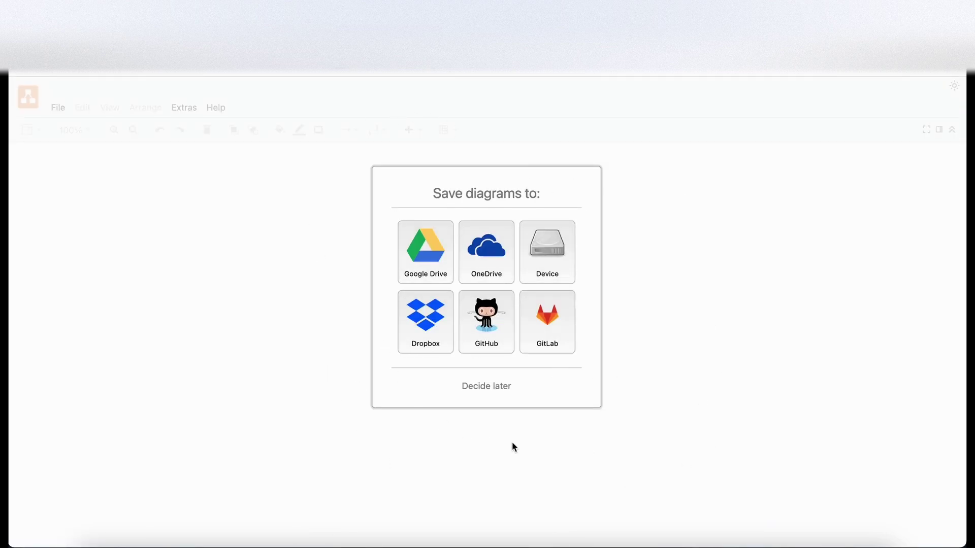
left_click(492, 390)
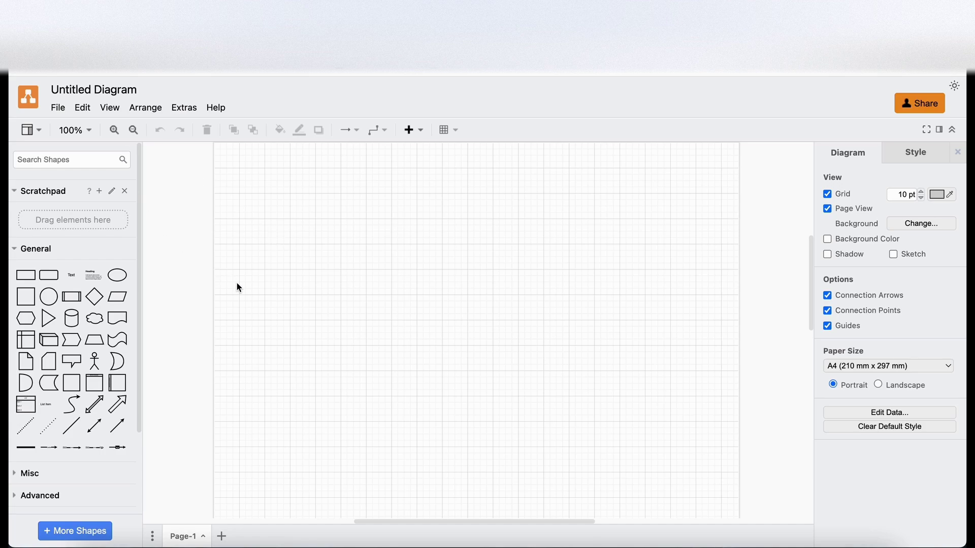
scroll(251, 211, "down", 3)
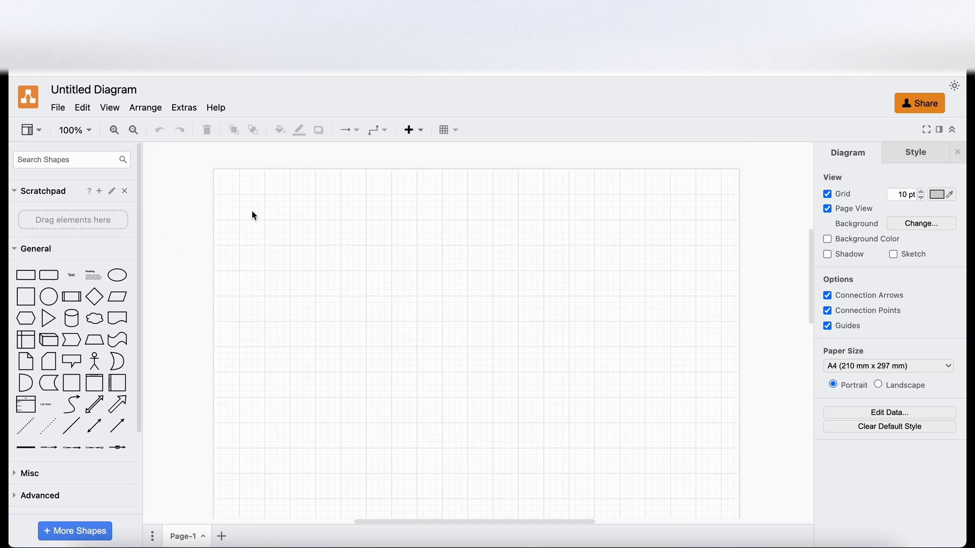
scroll(252, 212, "down", 5)
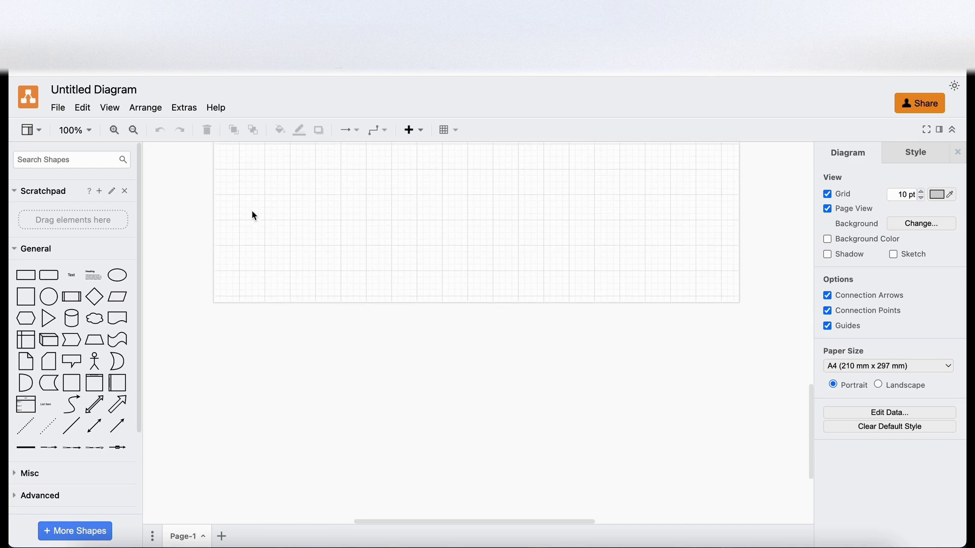
scroll(252, 211, "up", 3)
scroll(252, 211, "up", 2)
scroll(248, 227, "up", 3)
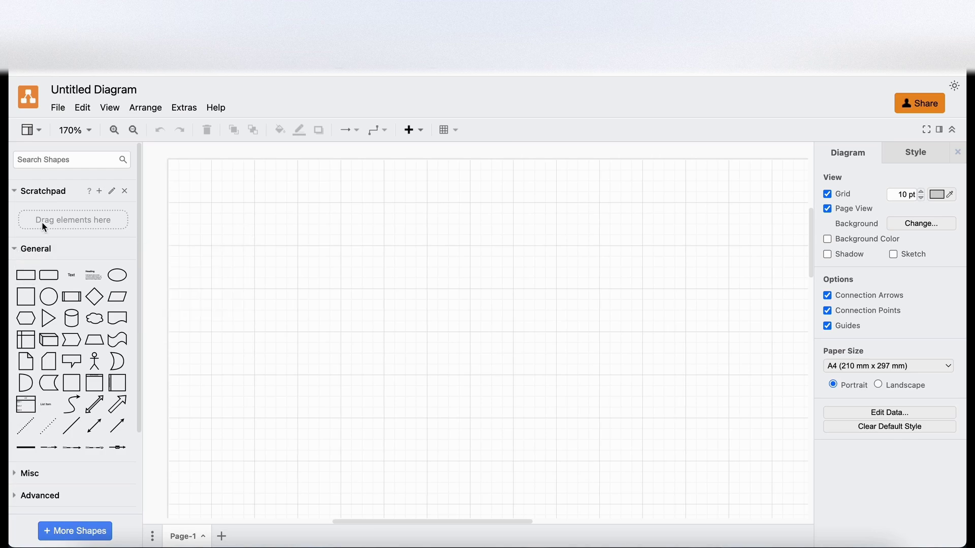
Collapse and re-expand the Scratchpad, then look over the General shapes
left_click(13, 191)
left_click(22, 193)
mouse_move(22, 277)
mouse_move(49, 283)
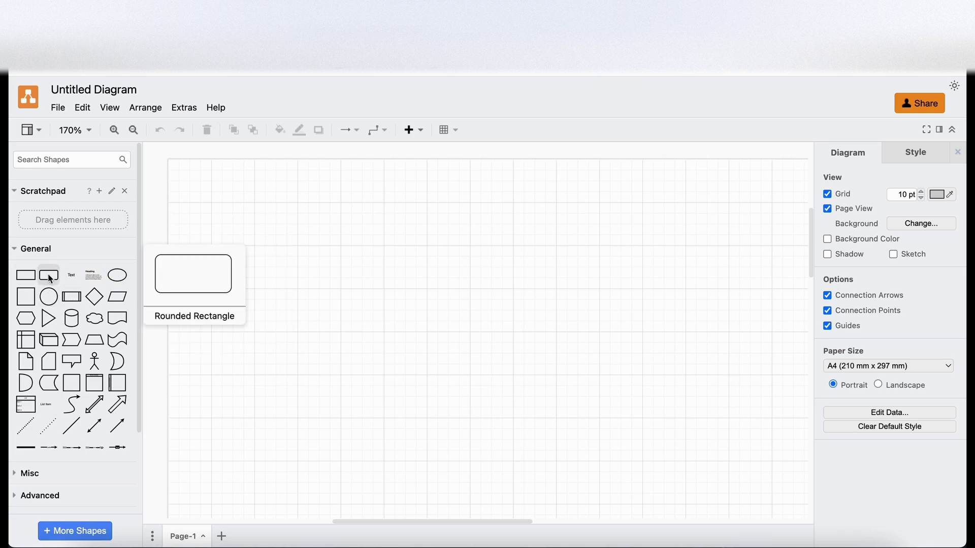
Insert a rounded rectangle at the page's top-left and attach an arrow-connected circle below it
left_click(49, 279)
left_click_drag(489, 342, 338, 241)
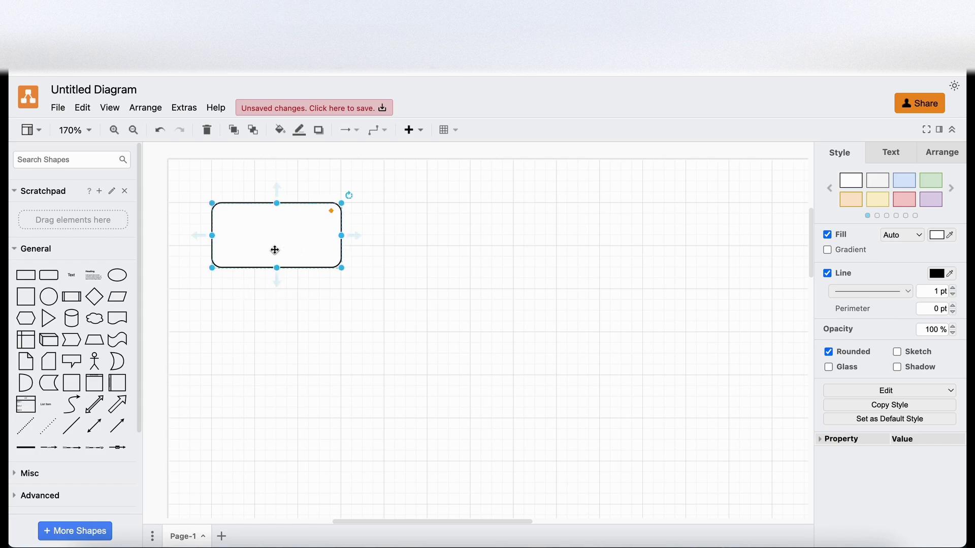
scroll(293, 268, "right", 2)
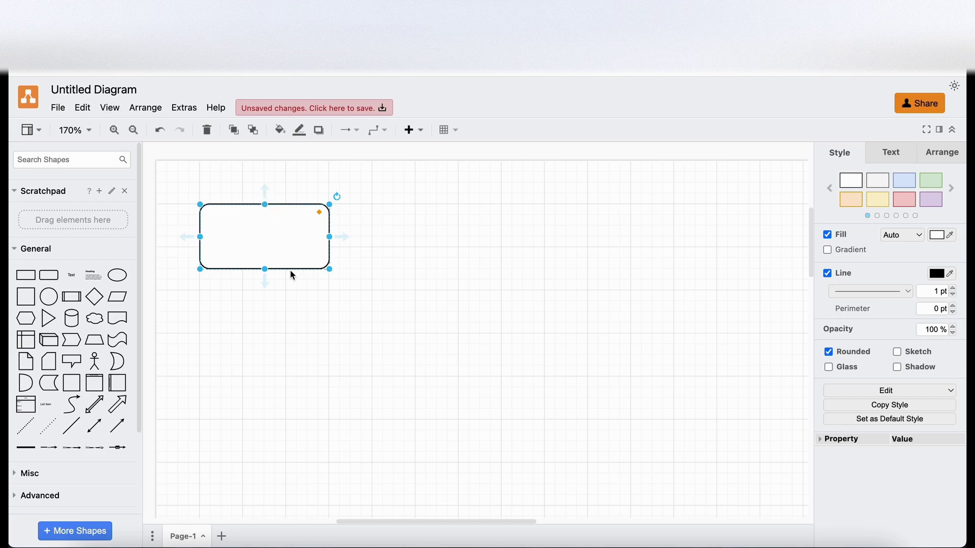
mouse_move(265, 281)
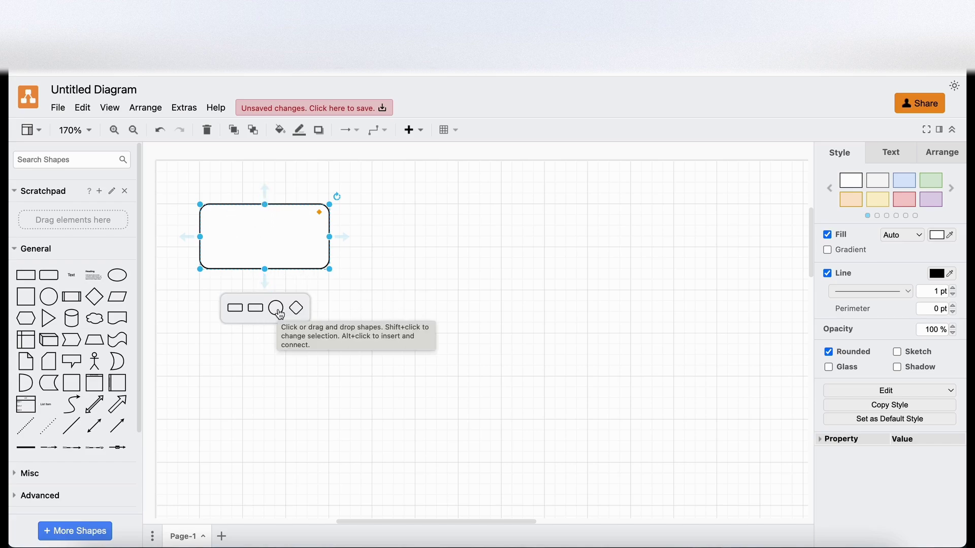
left_click(278, 312)
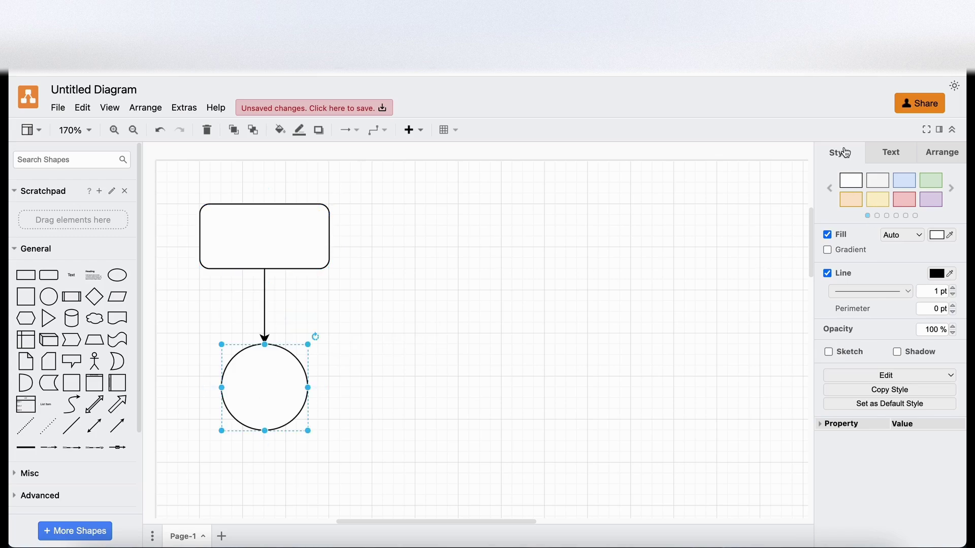
Try peach, yellow and orange-with-dark-red colour presets on the circle
left_click(852, 200)
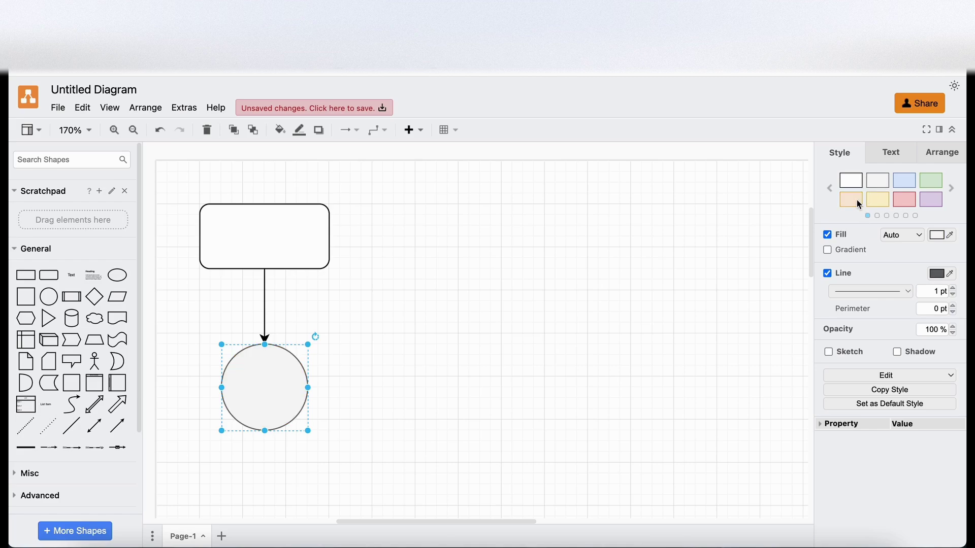
left_click(878, 200)
left_click(950, 192)
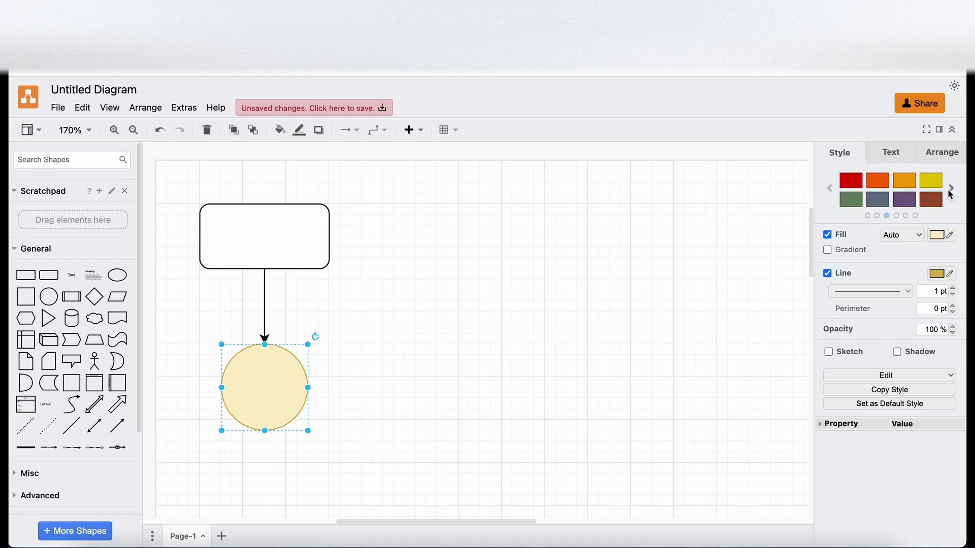
left_click(877, 180)
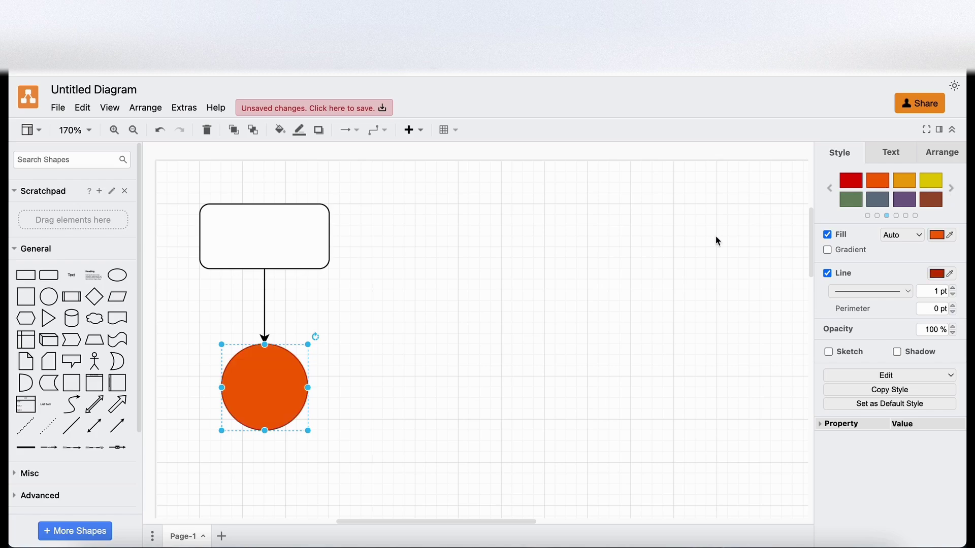
Keep the circle's white fill and black outline without gradient, setting line width to 2 pt
left_click(827, 234)
left_click(827, 235)
left_click(827, 250)
left_click(827, 249)
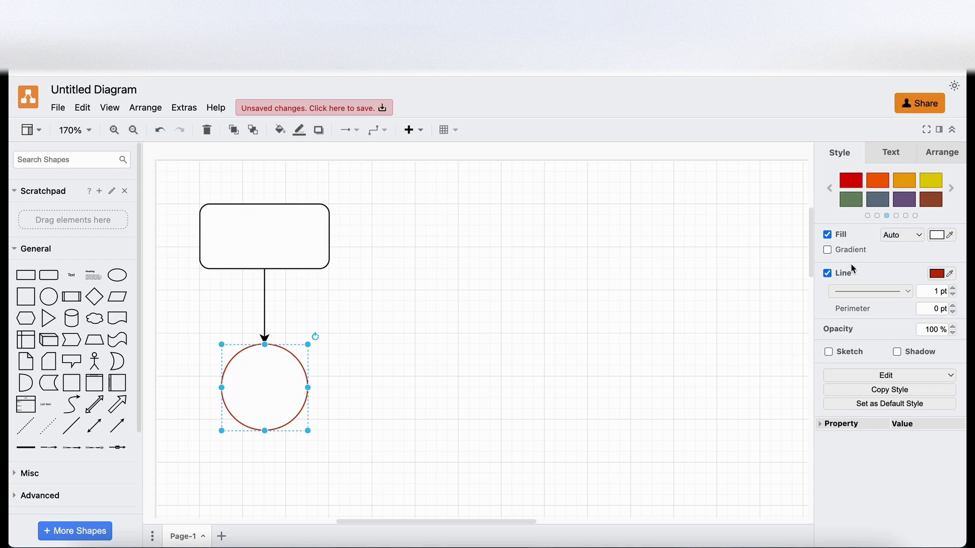
left_click(827, 274)
left_click(827, 274)
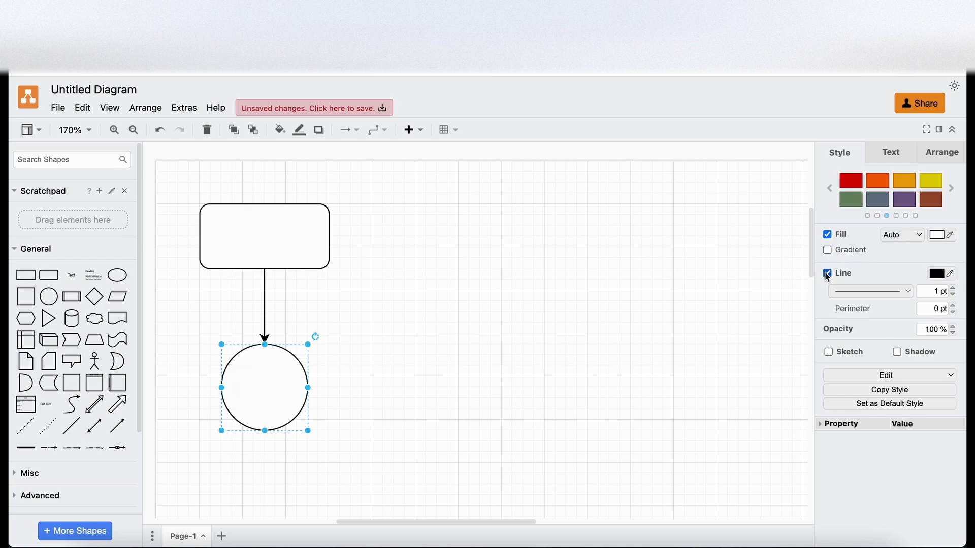
left_click(953, 288)
left_click(953, 288)
left_click(953, 295)
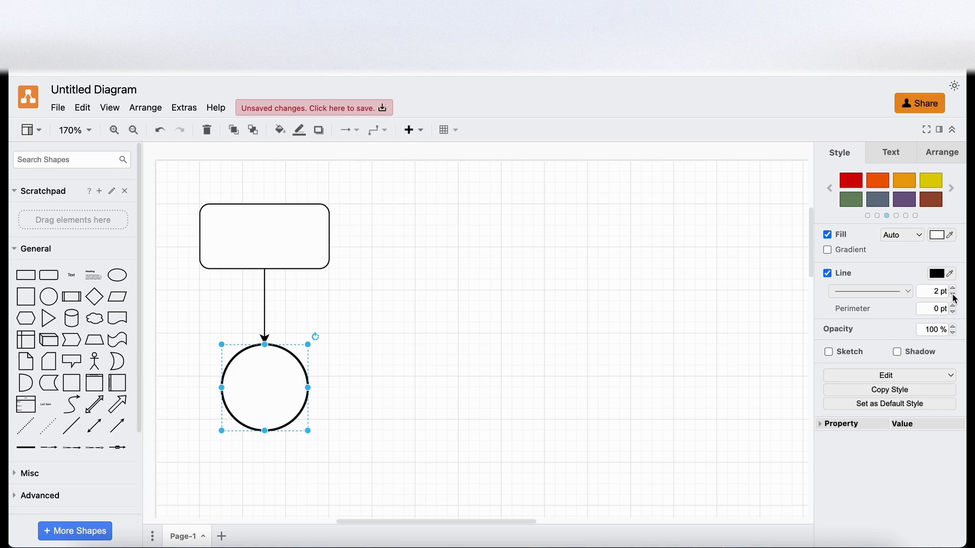
Apply the hand-drawn Sketch style to the circle, leaving shadow off after testing it
scroll(496, 323, "down", 2)
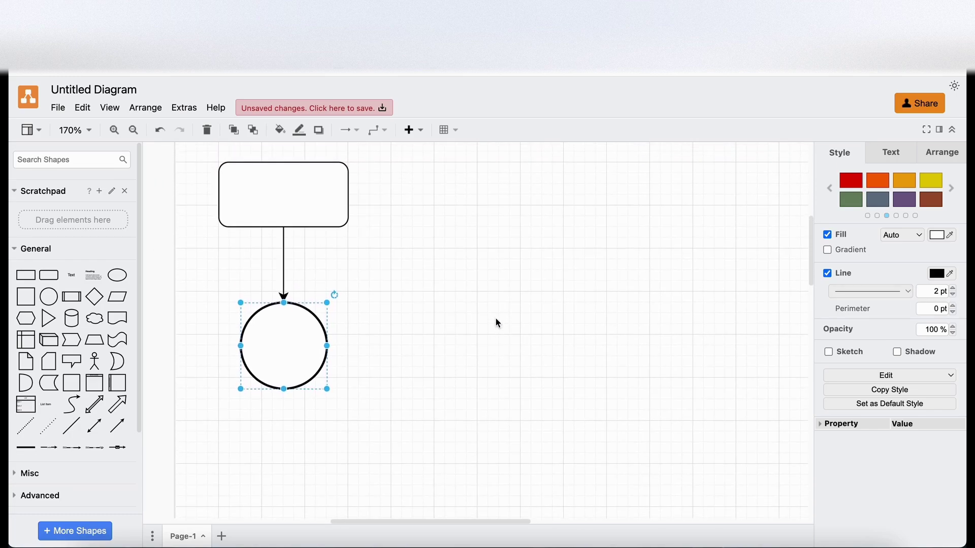
scroll(496, 323, "up", 1)
left_click(829, 352)
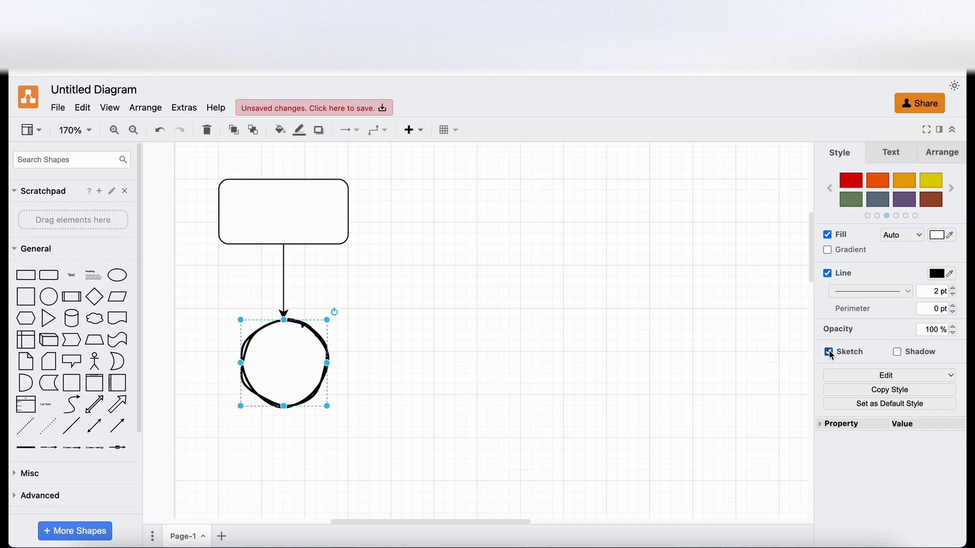
left_click(828, 353)
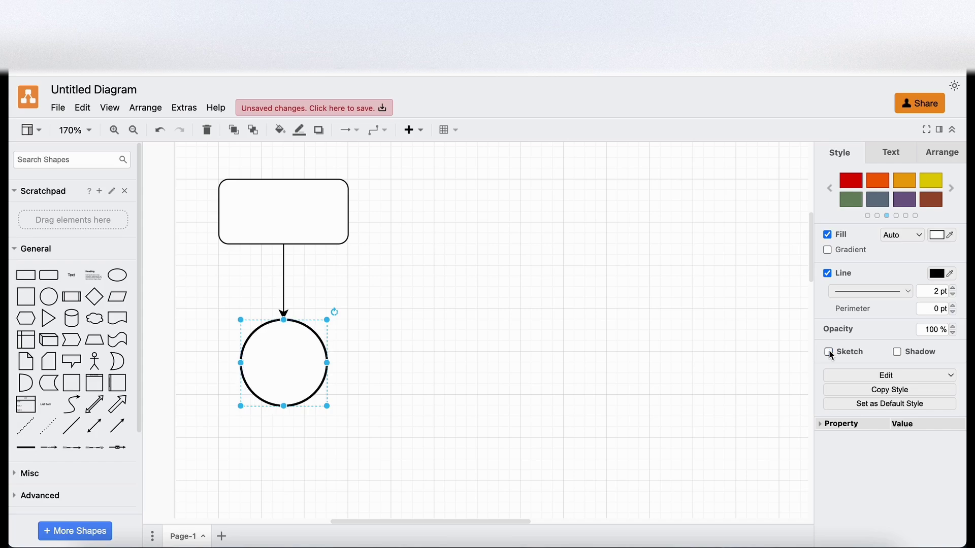
scroll(297, 377, "up", 2)
left_click(297, 376)
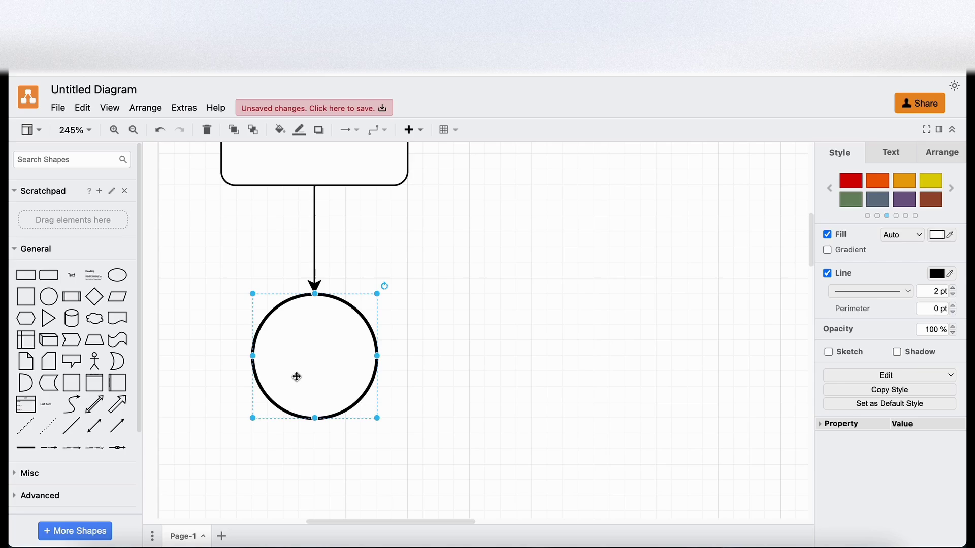
left_click(828, 352)
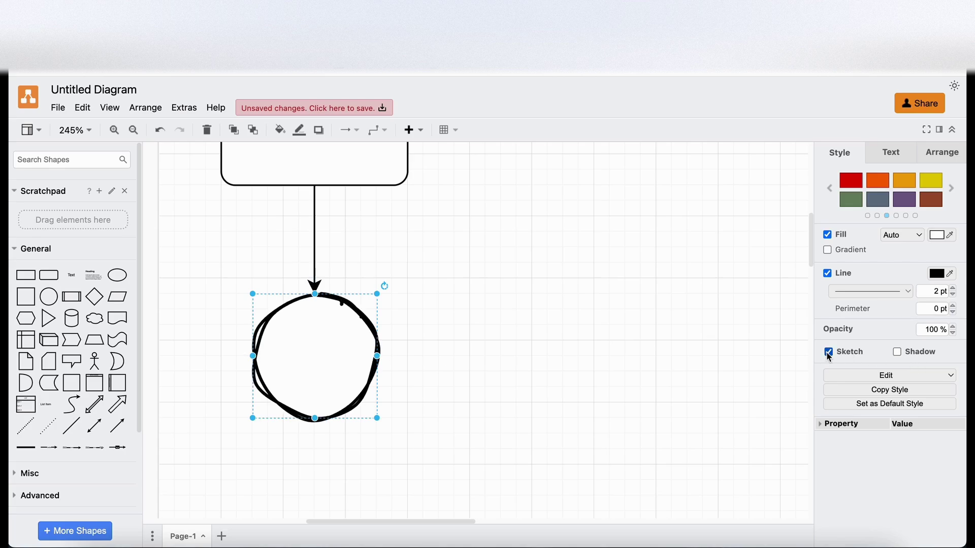
left_click(898, 352)
left_click(897, 353)
left_click(898, 352)
left_click(898, 352)
Browse and close the Edit options list and the circle's full Property list
left_click(889, 376)
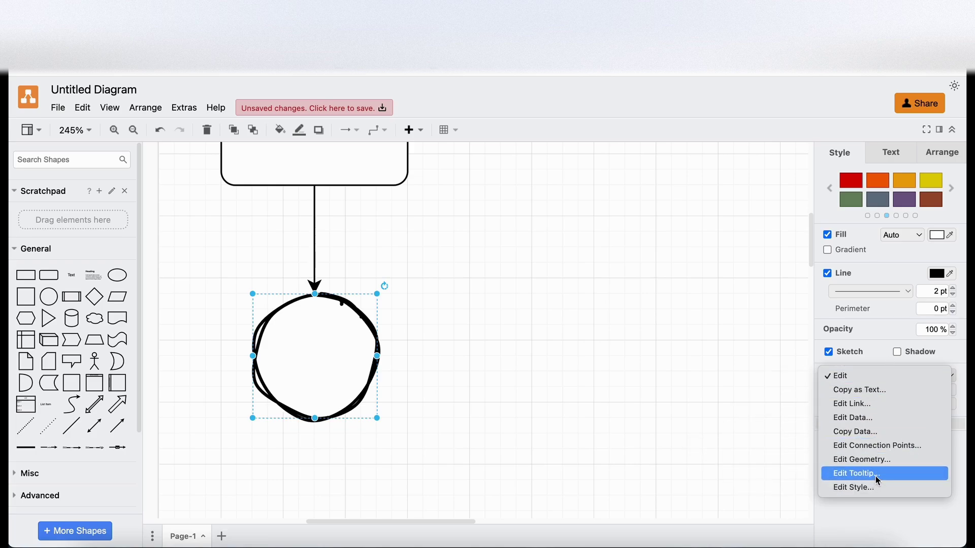
left_click(875, 516)
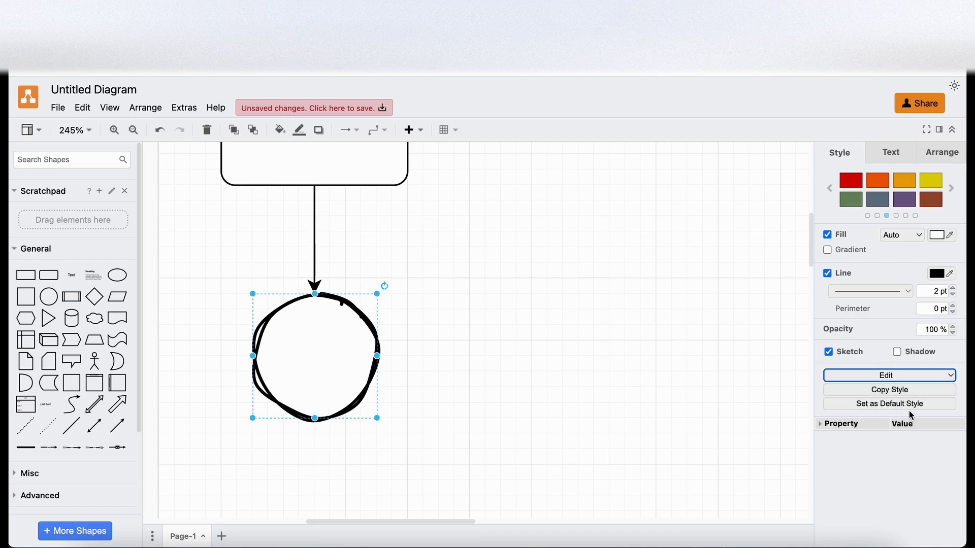
left_click(827, 429)
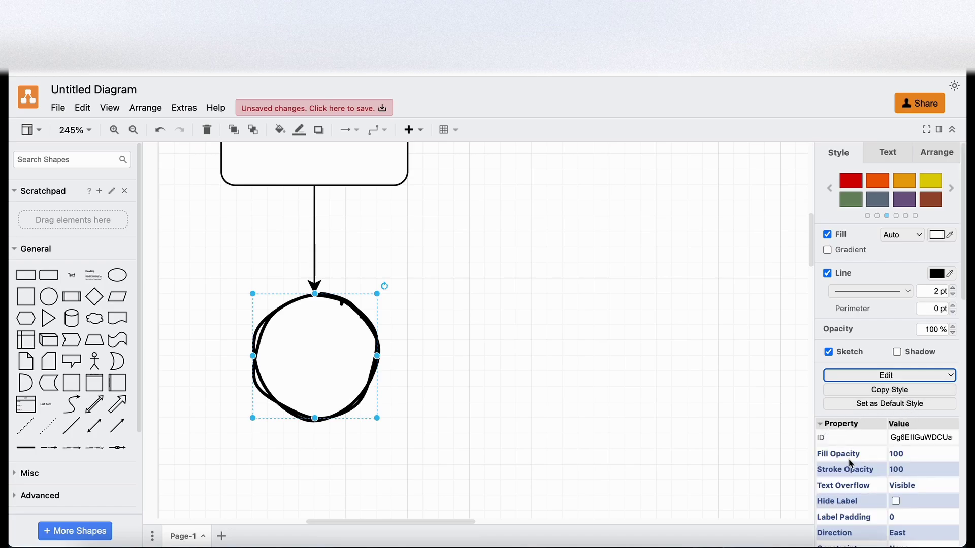
scroll(849, 462, "down", 5)
scroll(851, 463, "down", 4)
scroll(848, 460, "up", 8)
left_click(820, 426)
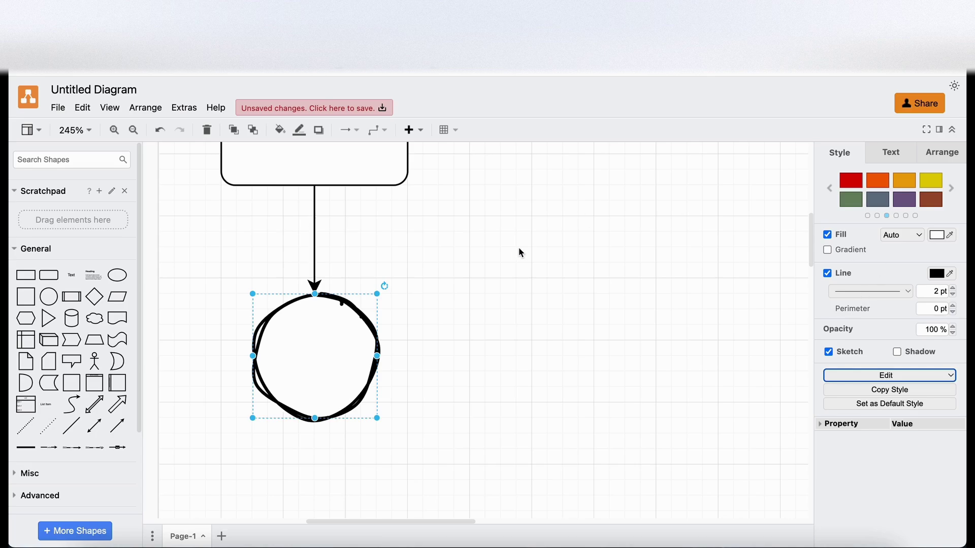
Label the circle with the word 'Text'
scroll(519, 248, "down", 1)
left_click(890, 152)
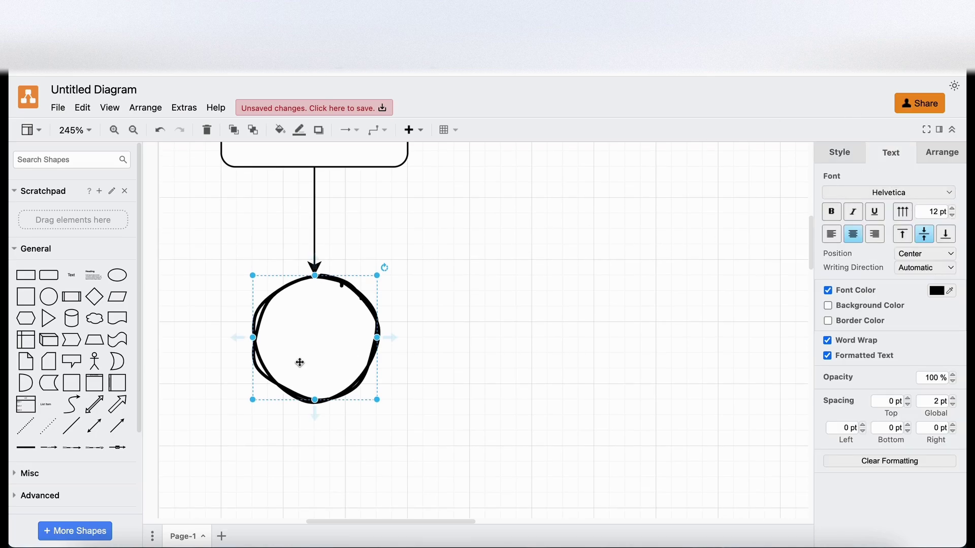
double_click(303, 339)
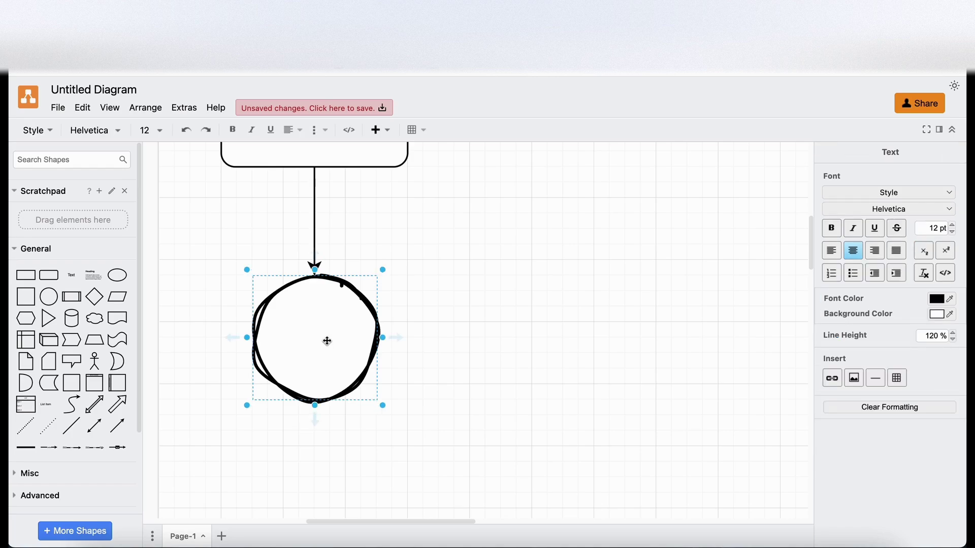
type("Text")
left_click(322, 365)
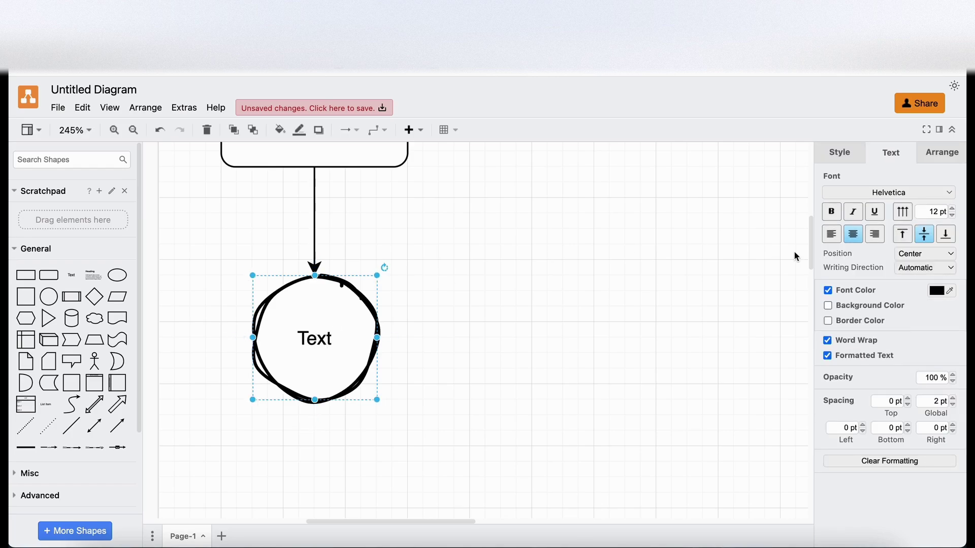
Enlarge the label to 17 pt, test underline, and make it bold and italic
left_click(954, 209)
left_click(953, 209)
left_click(954, 209)
left_click(954, 209)
left_click(953, 208)
left_click(954, 209)
left_click(874, 212)
left_click(878, 216)
left_click(832, 212)
left_click(854, 214)
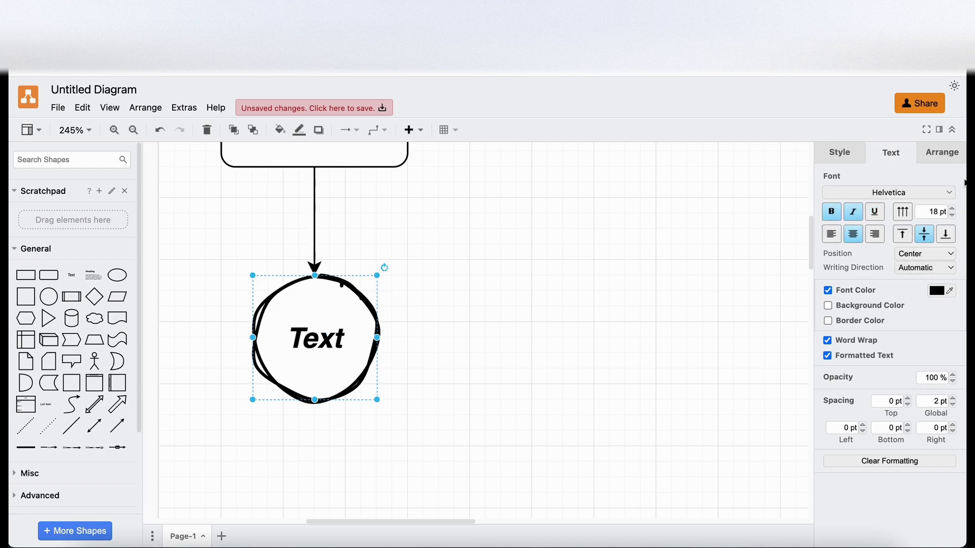
Test background colour, border, word wrap and formatted text on the label, leaving defaults
left_click(828, 306)
left_click(828, 306)
left_click(830, 322)
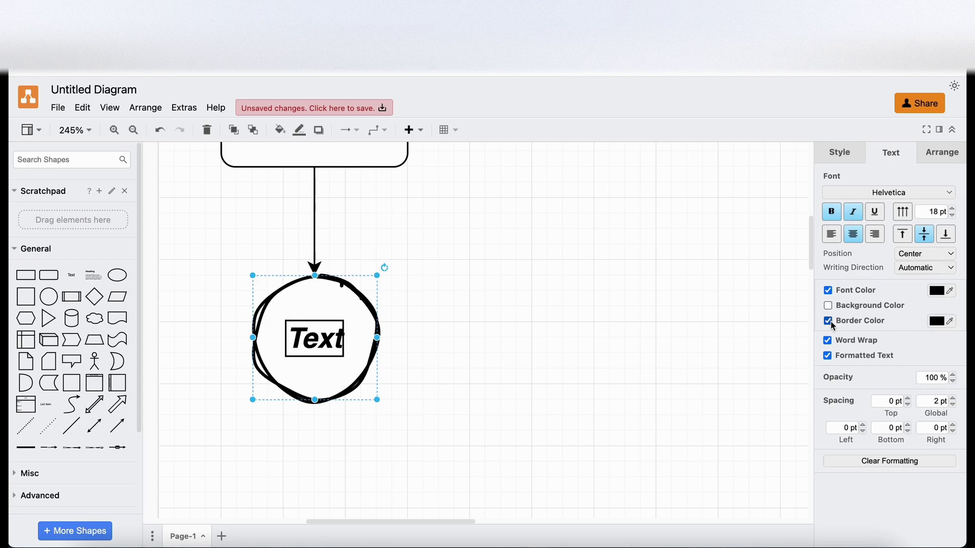
left_click(828, 321)
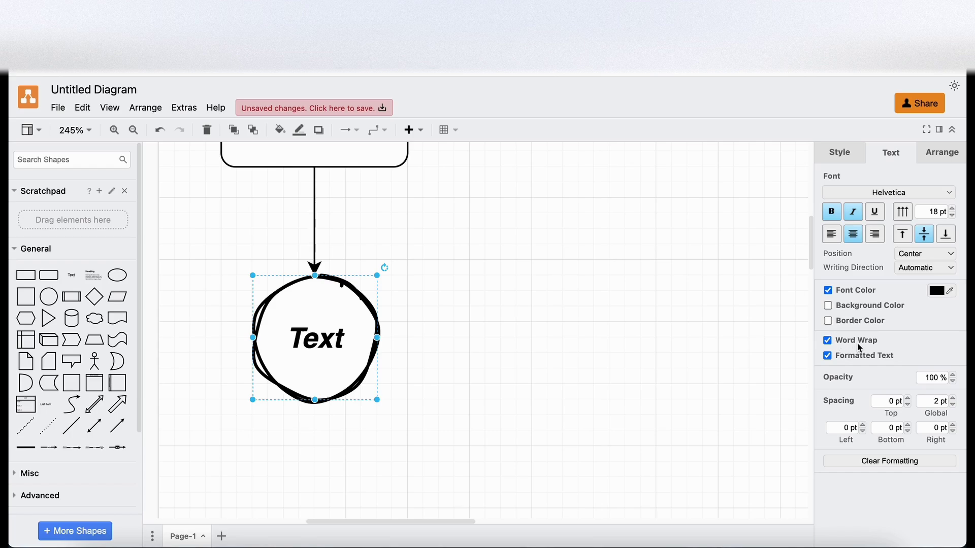
left_click(833, 344)
left_click(833, 343)
left_click(831, 357)
left_click(830, 357)
Set the label's opacity to 50% and clear its formatting back to plain 12 pt
triple_click(939, 378)
type("50")
key("Return")
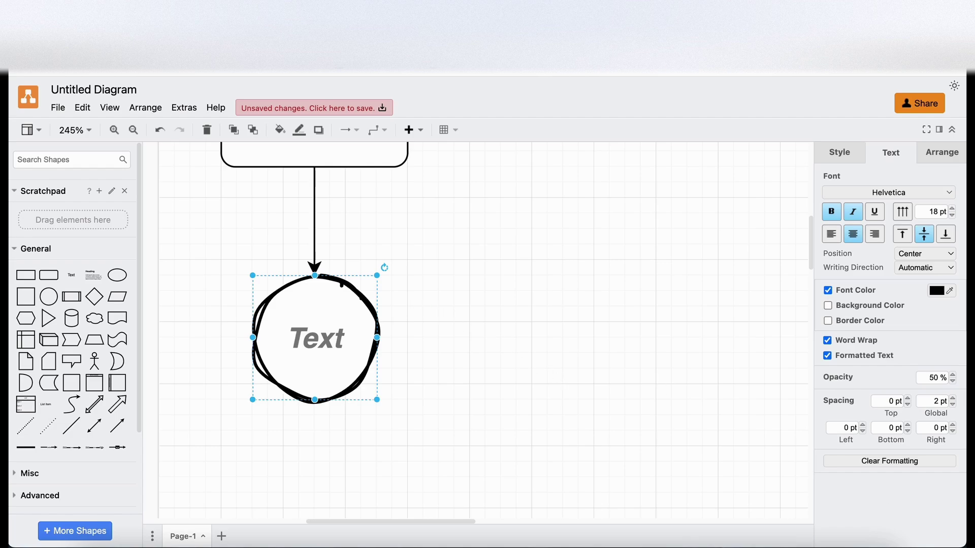
left_click(888, 461)
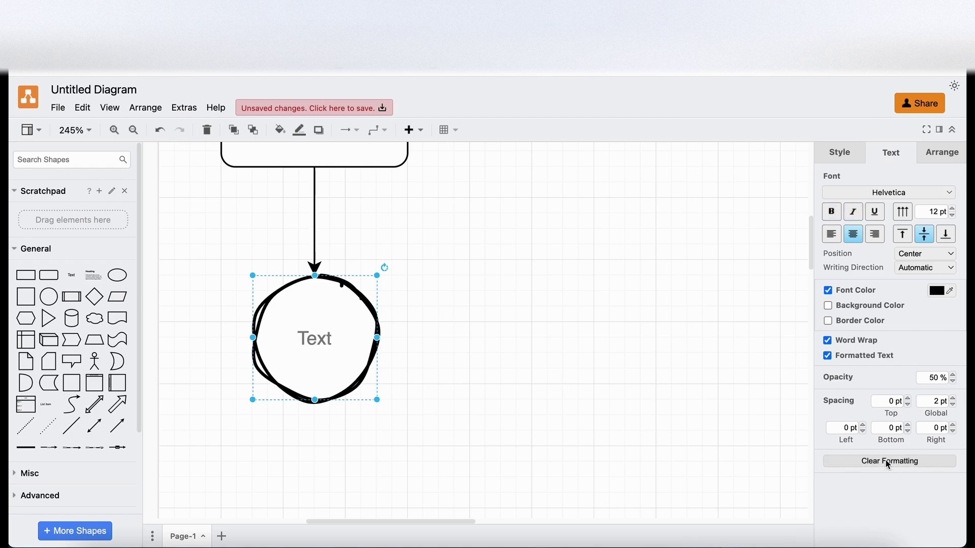
scroll(298, 325, "down", 5)
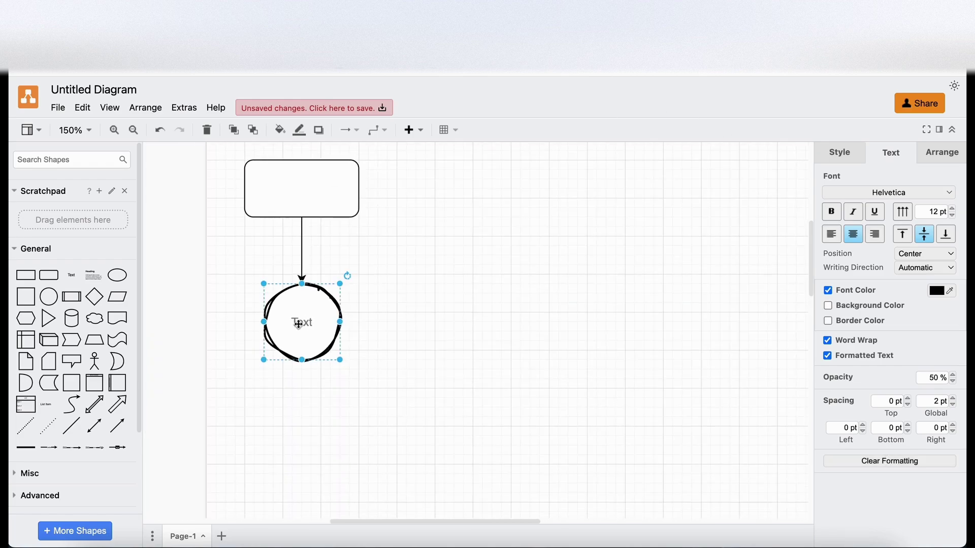
scroll(298, 325, "down", 2)
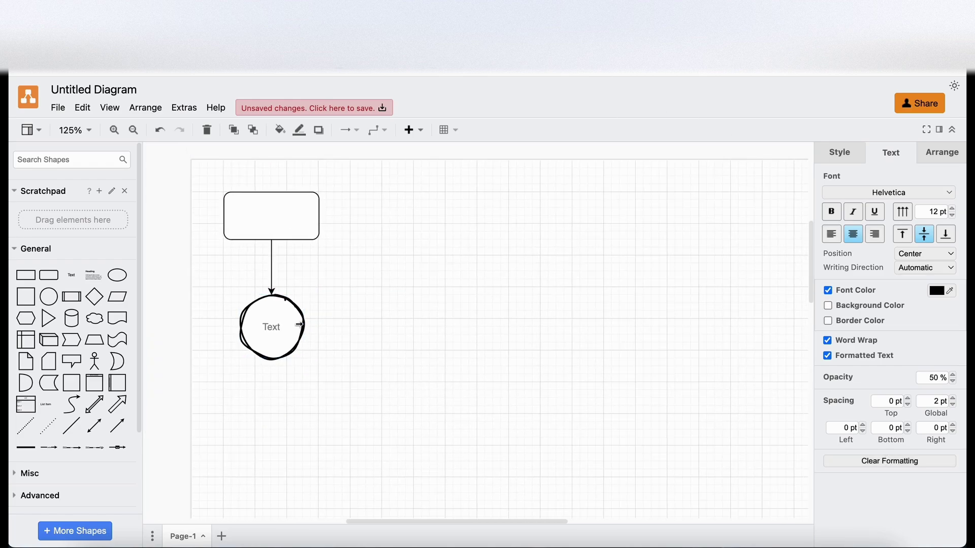
scroll(300, 325, "down", 1)
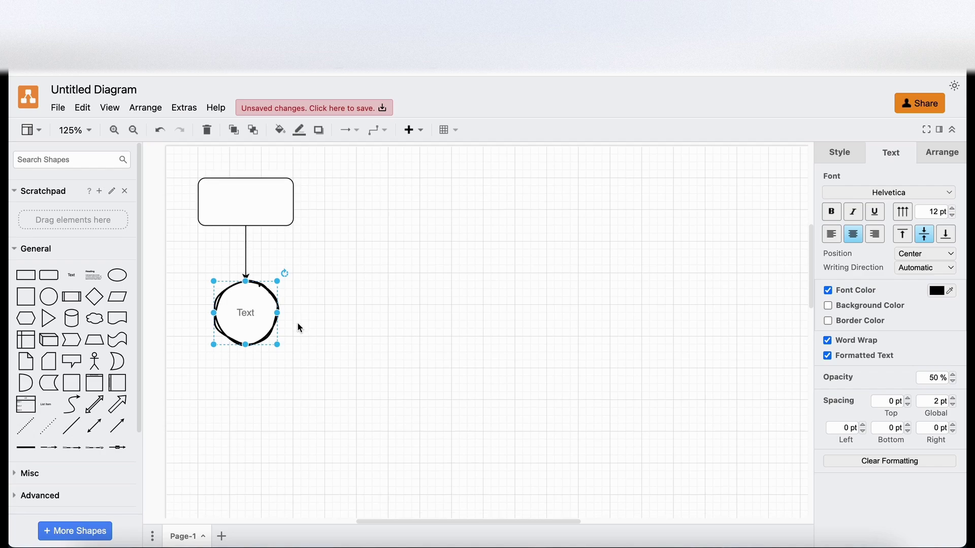
scroll(443, 271, "down", 1)
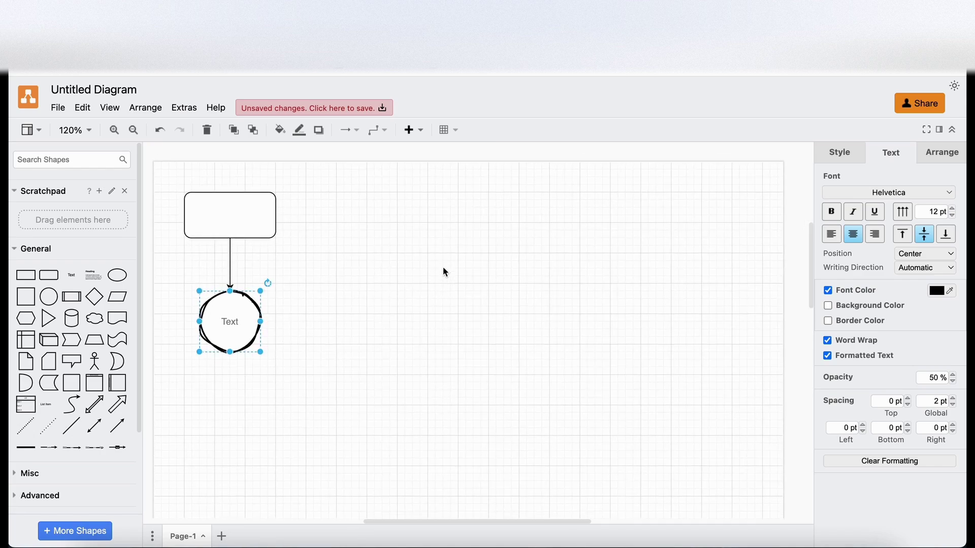
scroll(443, 272, "left", 2)
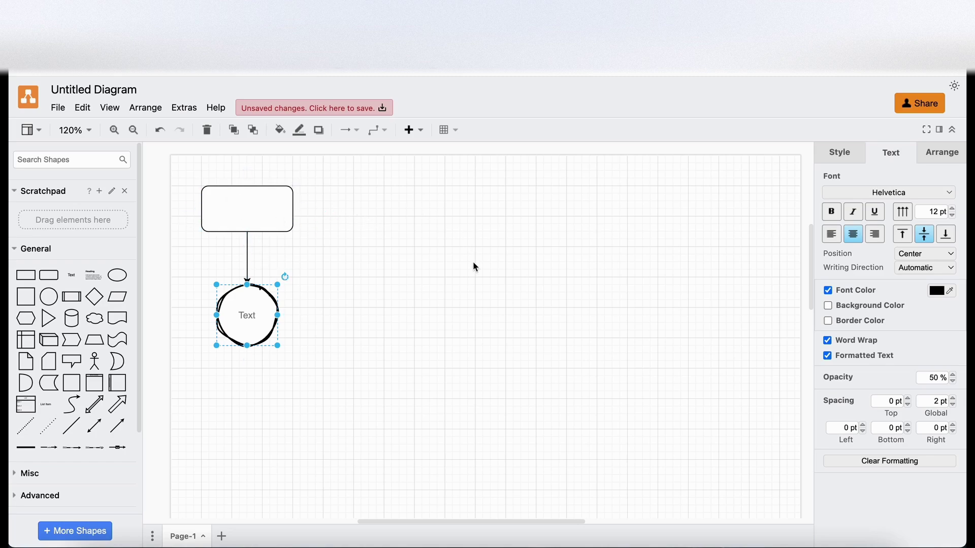
left_click(57, 108)
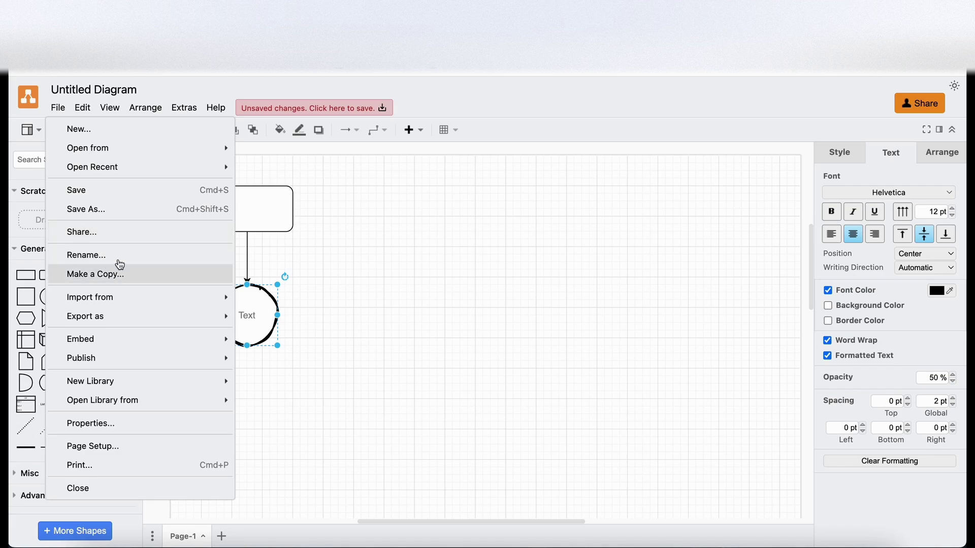
left_click(119, 211)
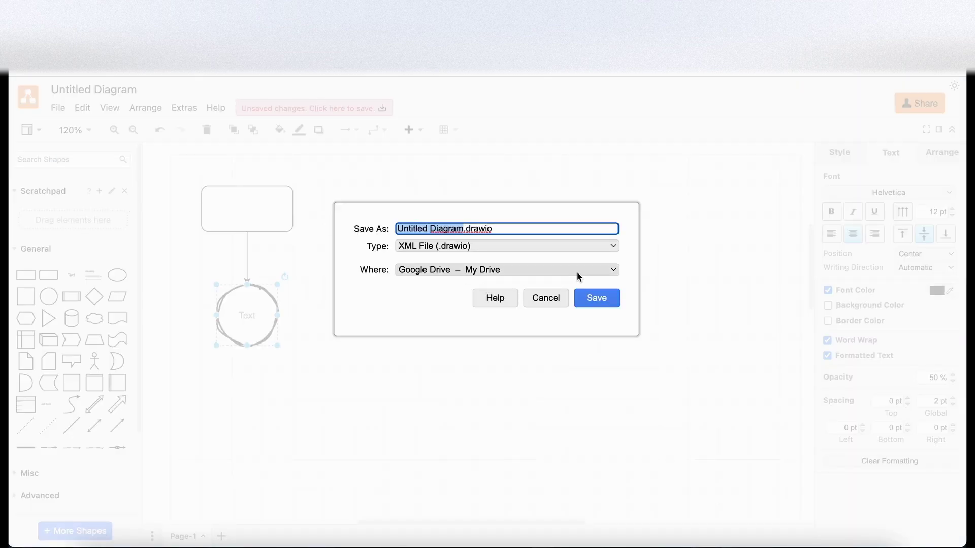
left_click(591, 274)
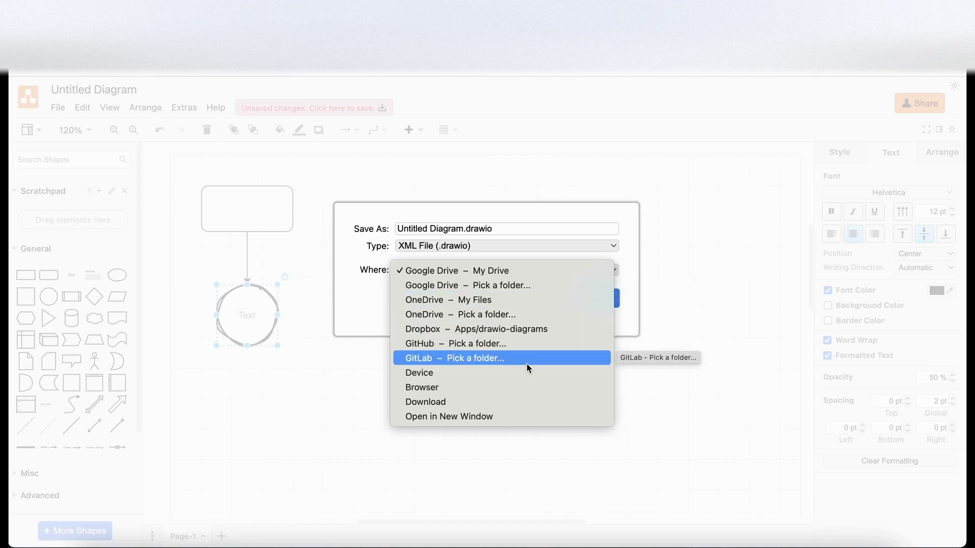
left_click(631, 256)
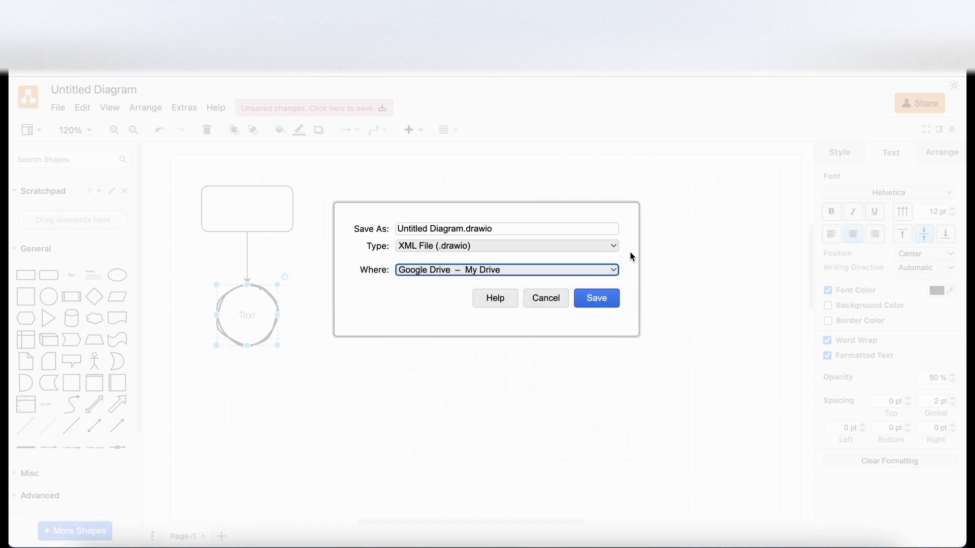
left_click(555, 304)
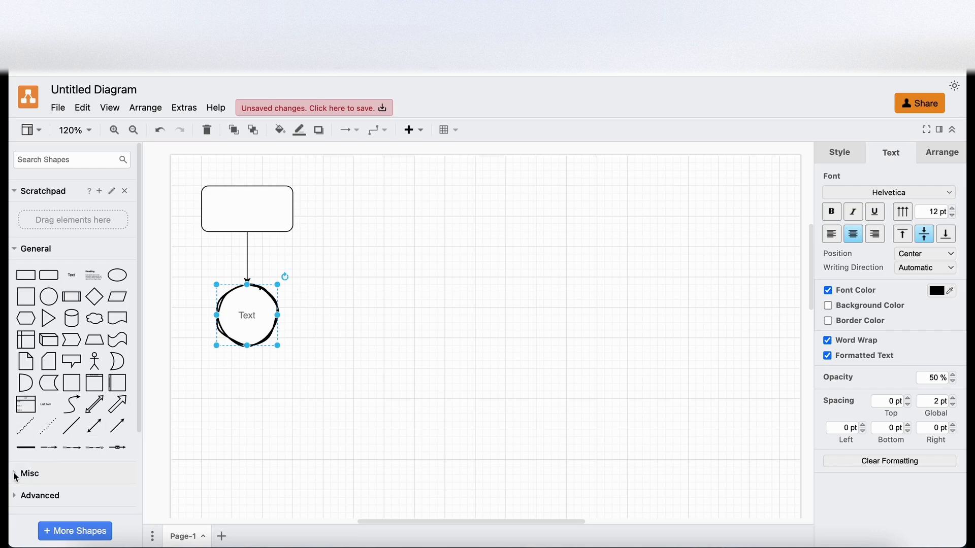
Insert a 3x3 table from the Misc shapes and place it at the page's upper right
scroll(62, 400, "down", 3)
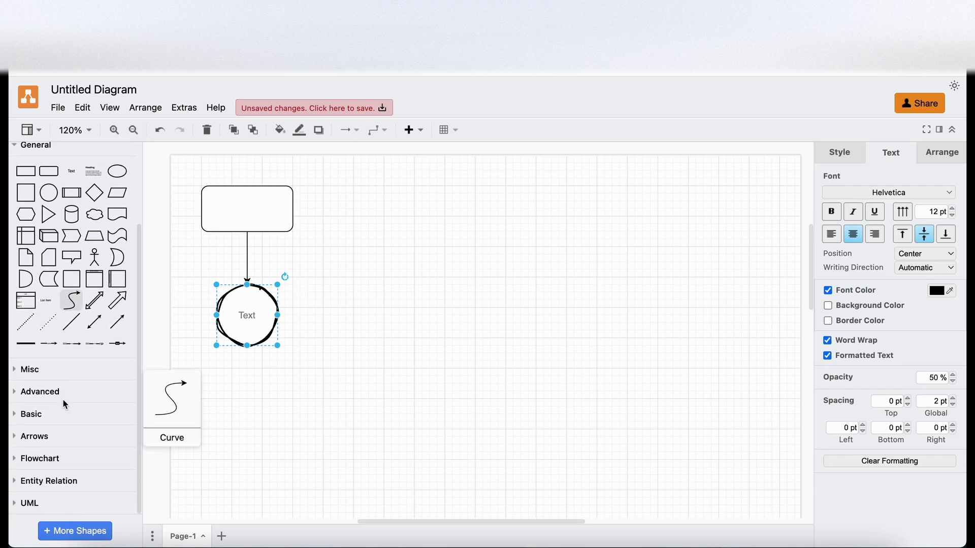
left_click(22, 370)
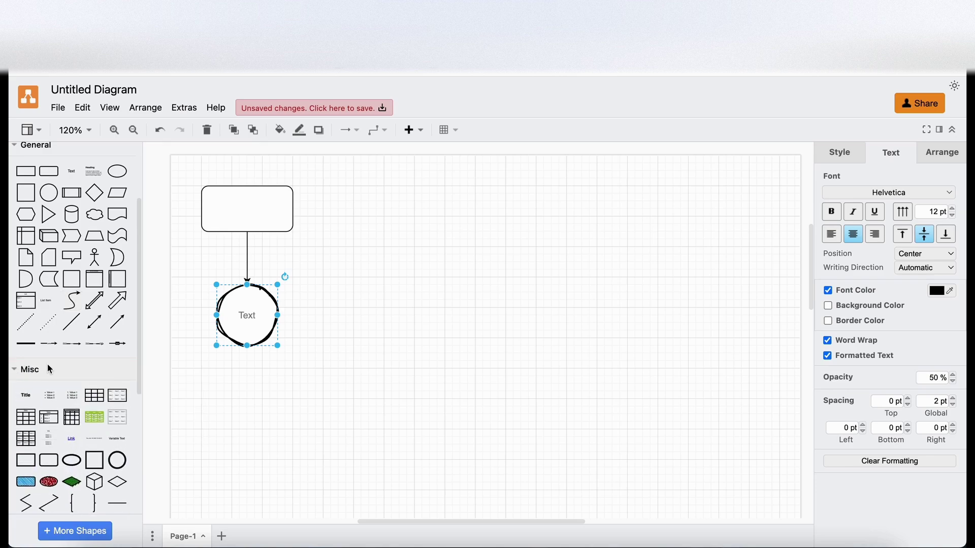
scroll(49, 368, "down", 2)
mouse_move(29, 355)
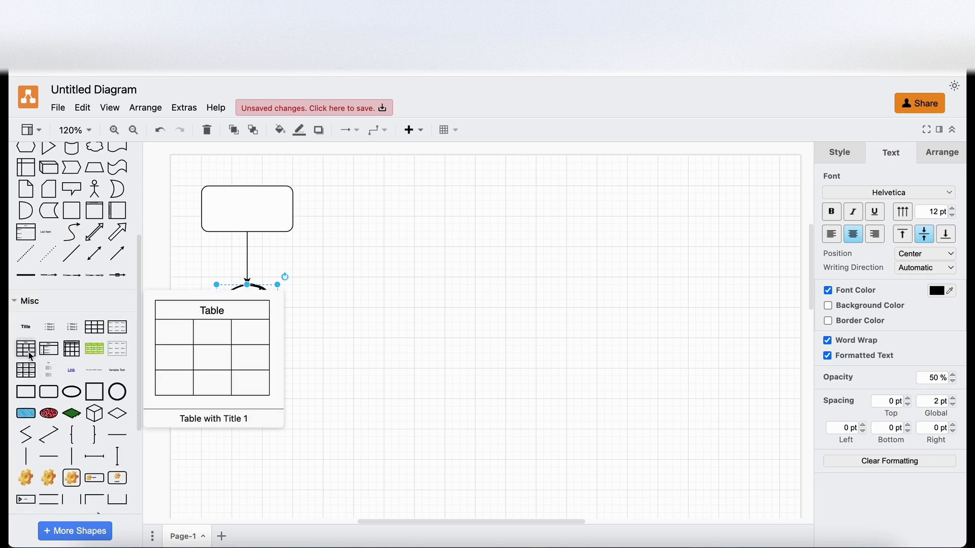
mouse_move(120, 350)
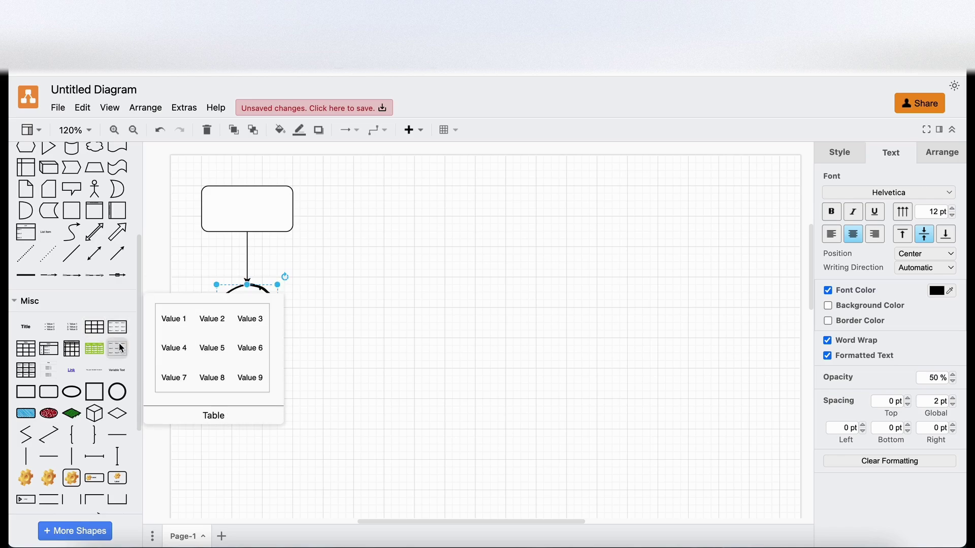
left_click(26, 370)
left_click_drag(492, 327, 628, 250)
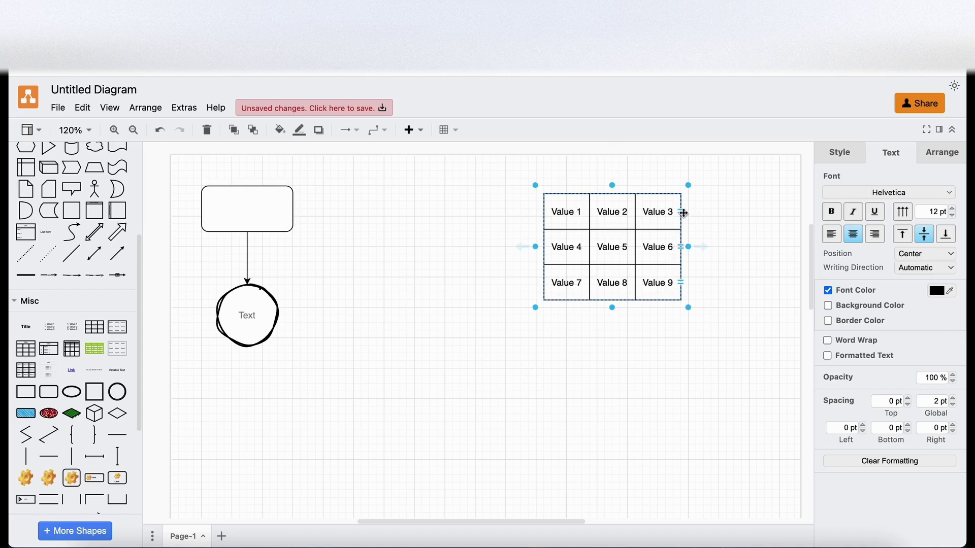
mouse_move(683, 213)
left_mouse_down()
mouse_move(703, 212)
mouse_move(670, 218)
left_mouse_up()
Replace the middle cell's Value 5 with 'text'
double_click(617, 248)
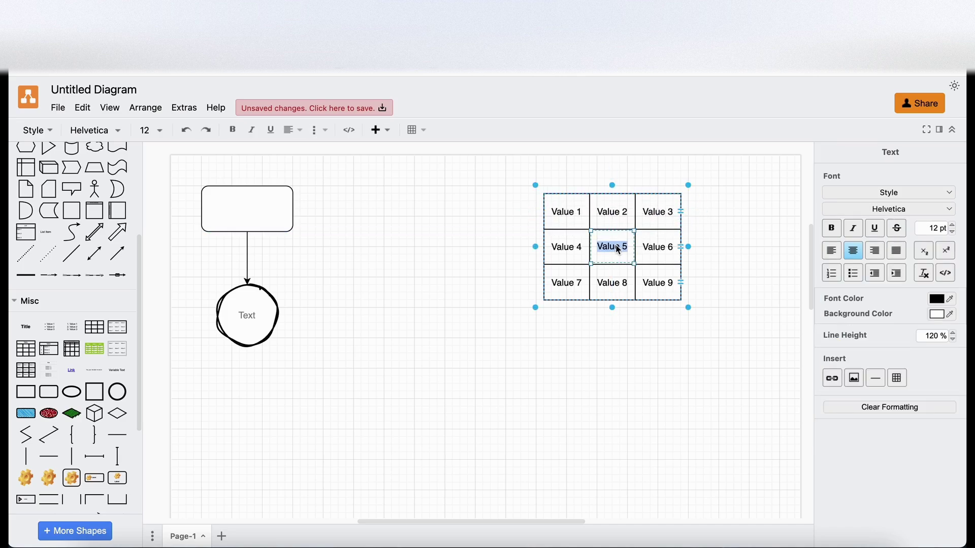
type("text")
left_click(554, 401)
double_click(552, 400)
scroll(53, 367, "down", 2)
mouse_move(53, 367)
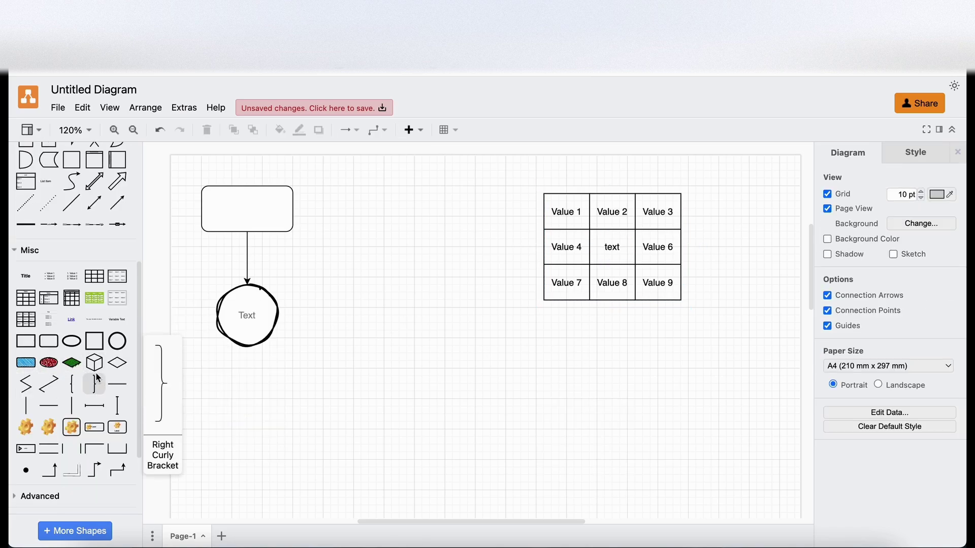
Insert a Vertical Tree Layout from the Advanced shapes and position it below the table
scroll(98, 377, "down", 2)
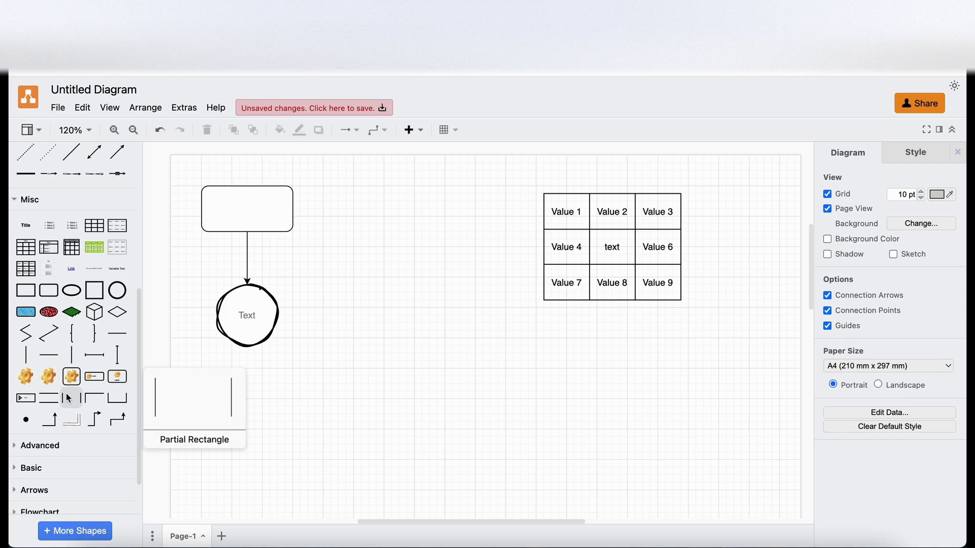
left_click(40, 446)
scroll(65, 382, "down", 6)
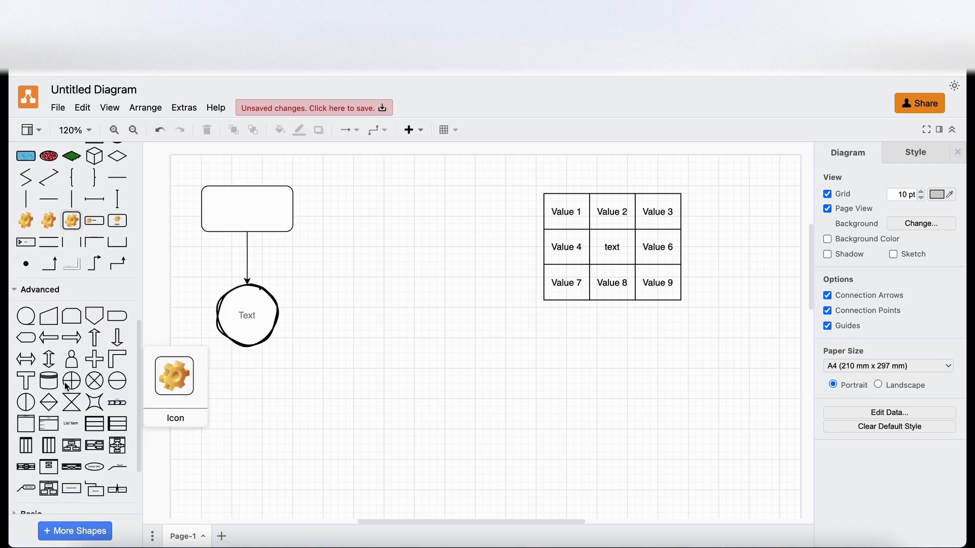
scroll(58, 393, "down", 2)
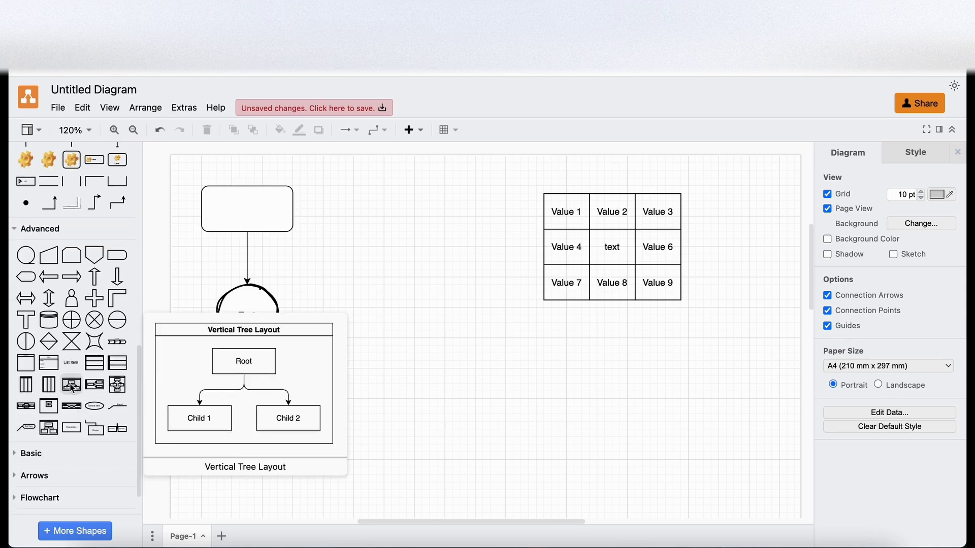
left_click(72, 385)
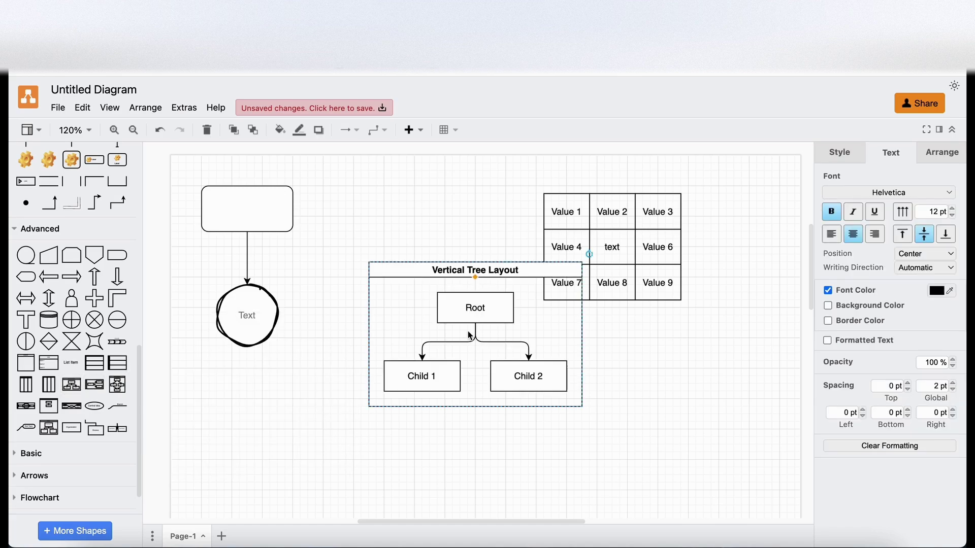
left_click_drag(477, 335, 460, 391)
scroll(460, 390, "down", 3)
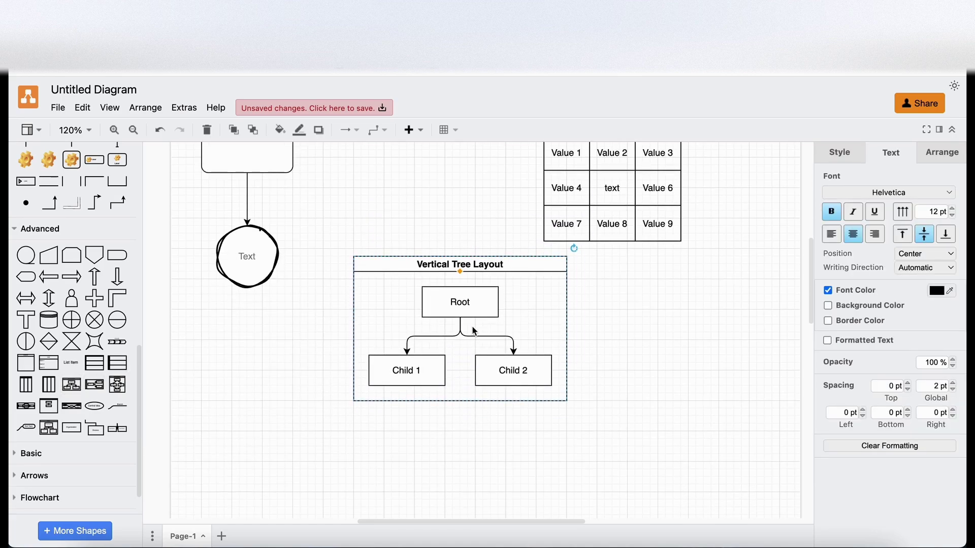
left_click_drag(472, 331, 496, 387)
left_click_drag(526, 358, 564, 419)
Add connected copies beneath Child 2 and Child 1 in the tree
left_click(563, 419)
left_click(553, 462)
scroll(558, 461, "down", 3)
left_click(455, 374)
left_click(443, 398)
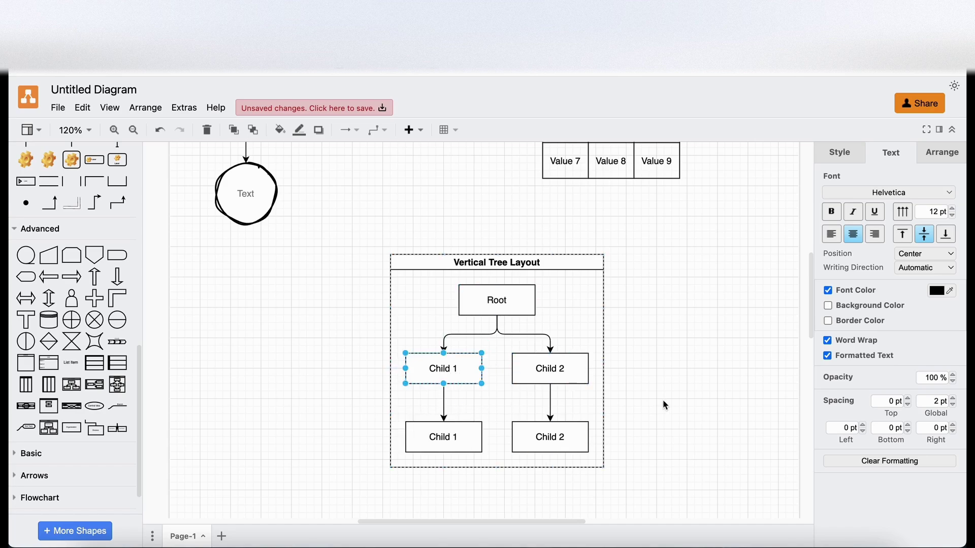
left_click(660, 300)
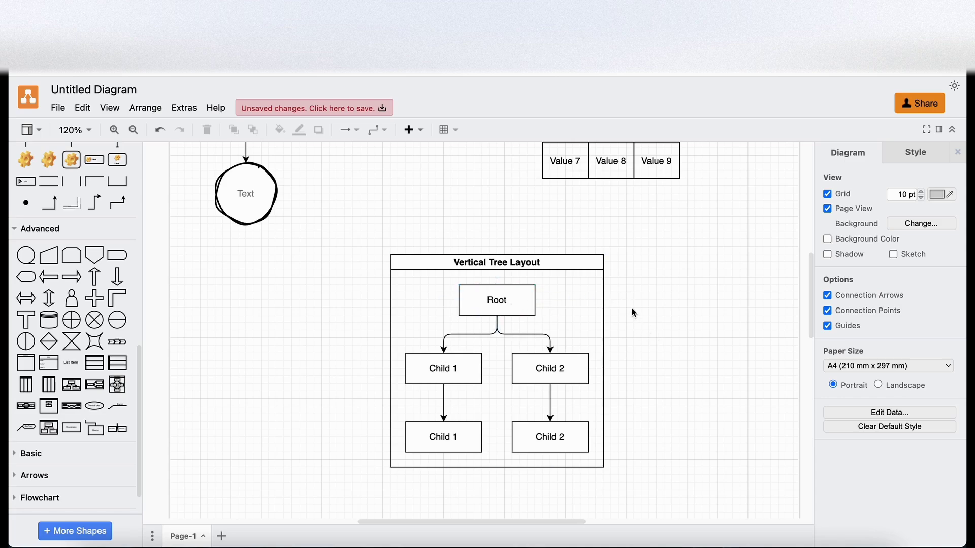
left_click(482, 309)
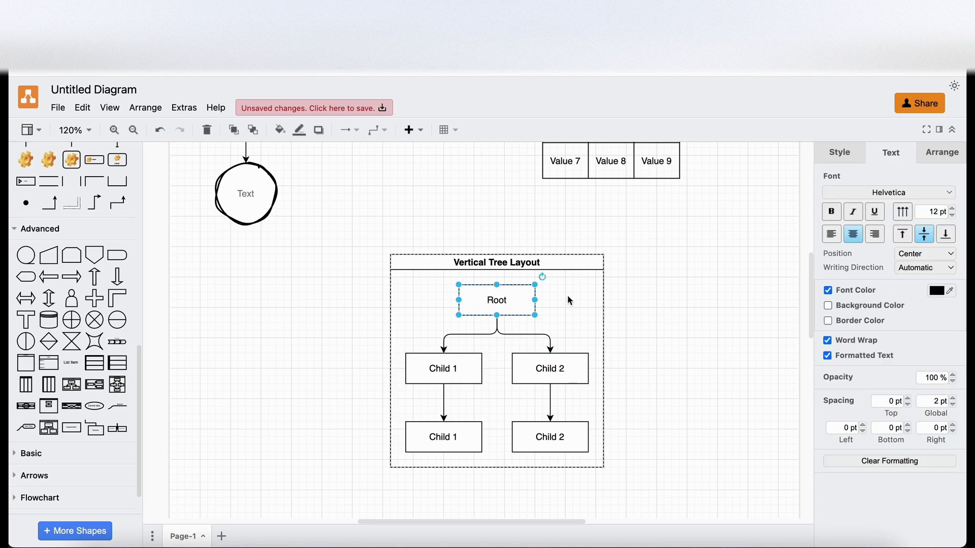
left_click(628, 362)
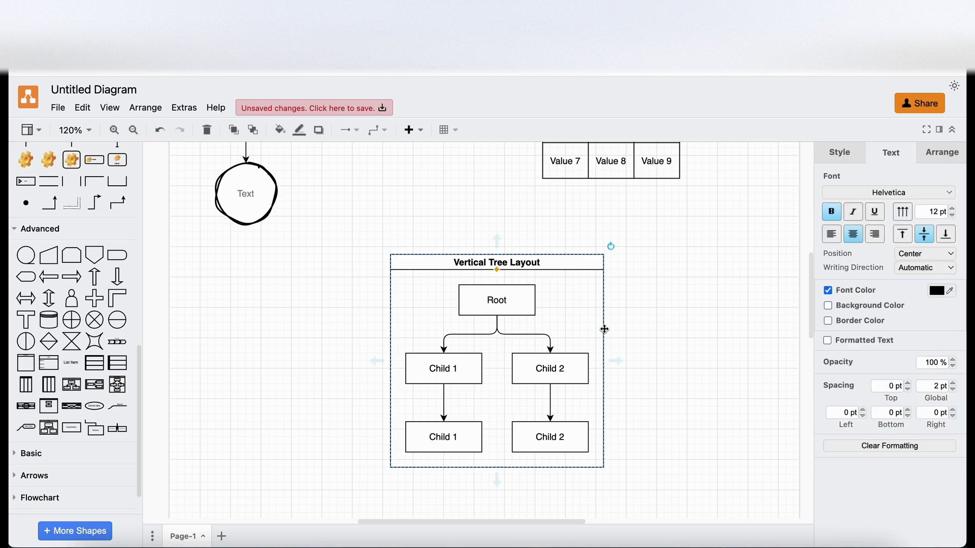
Expand the Basic shapes library and add a smiley face to the canvas
mouse_move(33, 364)
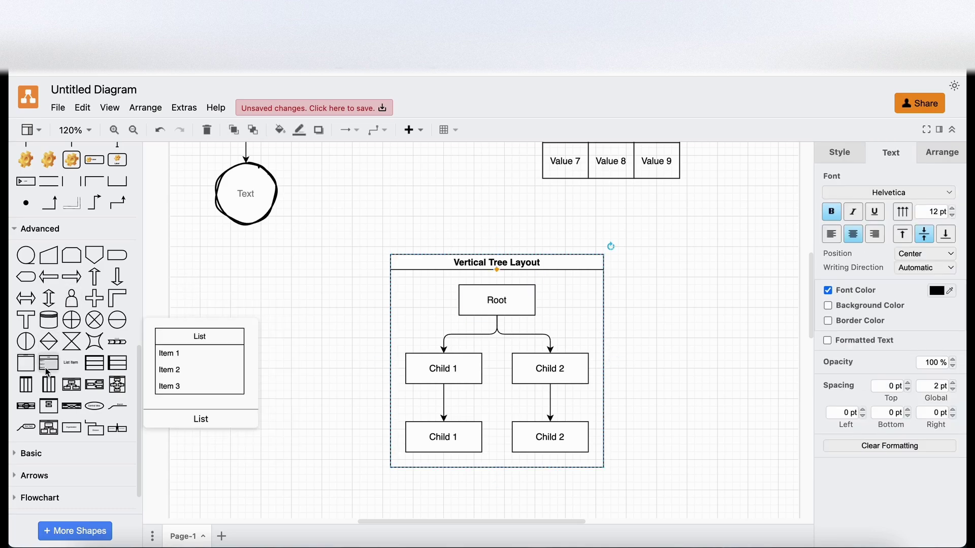
scroll(51, 356, "down", 1)
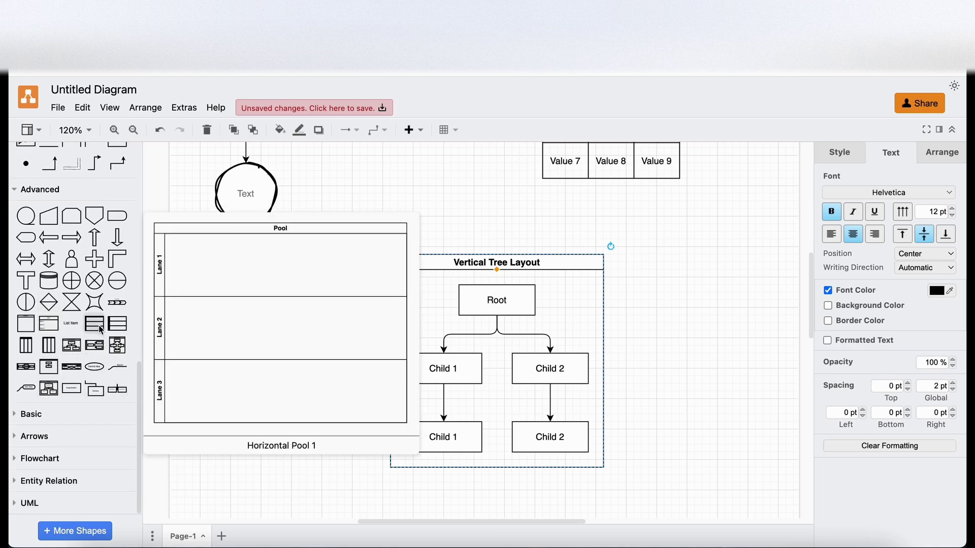
left_click(15, 415)
scroll(50, 407, "down", 4)
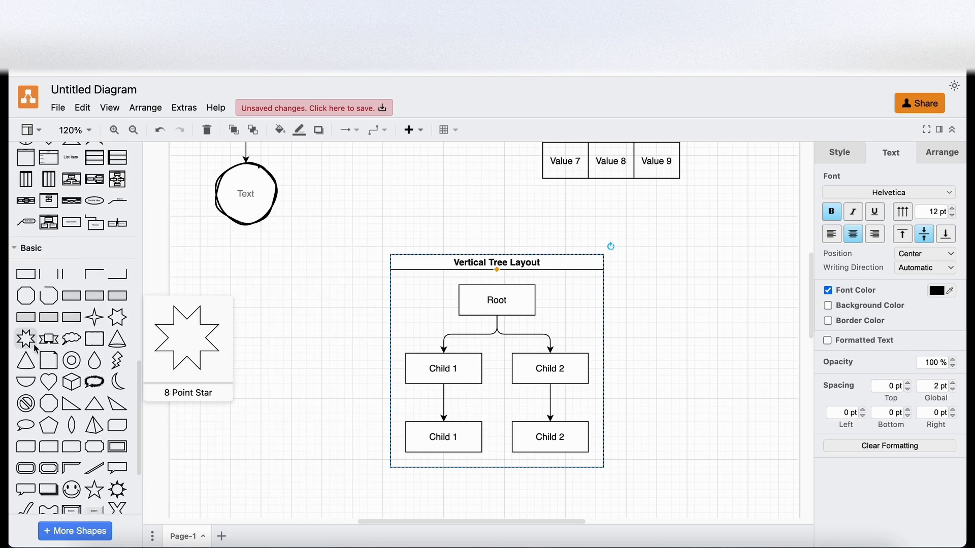
scroll(71, 445, "down", 1)
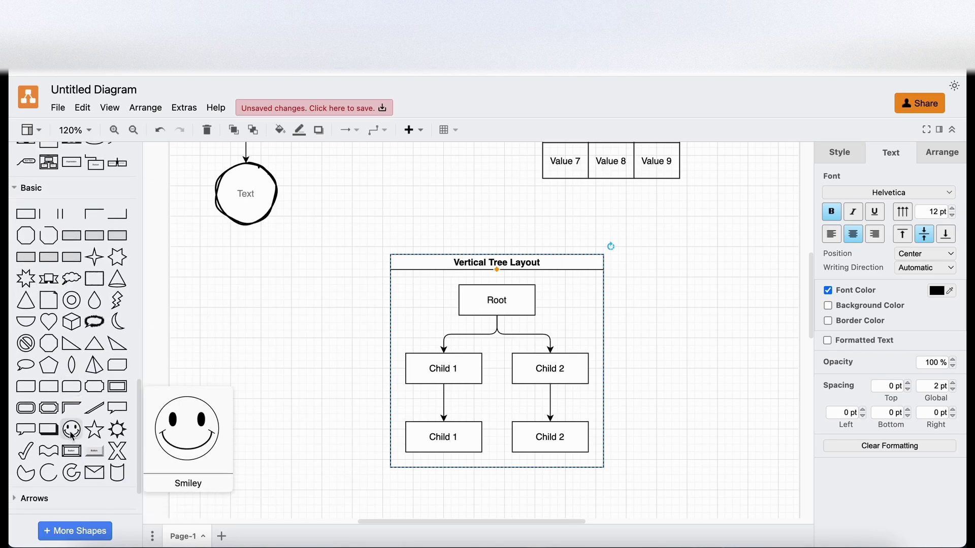
left_click(73, 430)
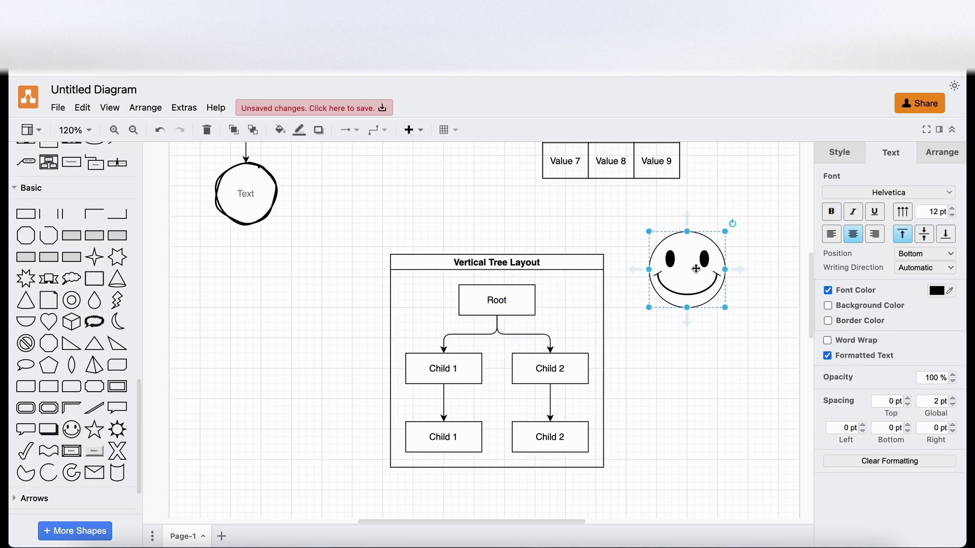
Expand the Arrows, Flowchart and Entity Relation shape libraries in the sidebar
scroll(48, 305, "down", 1)
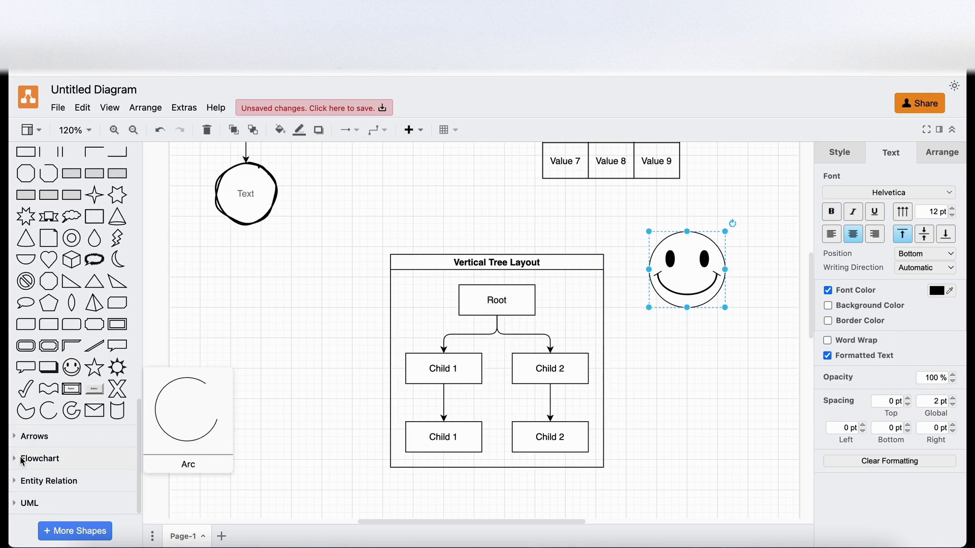
left_click(20, 436)
scroll(46, 396, "down", 3)
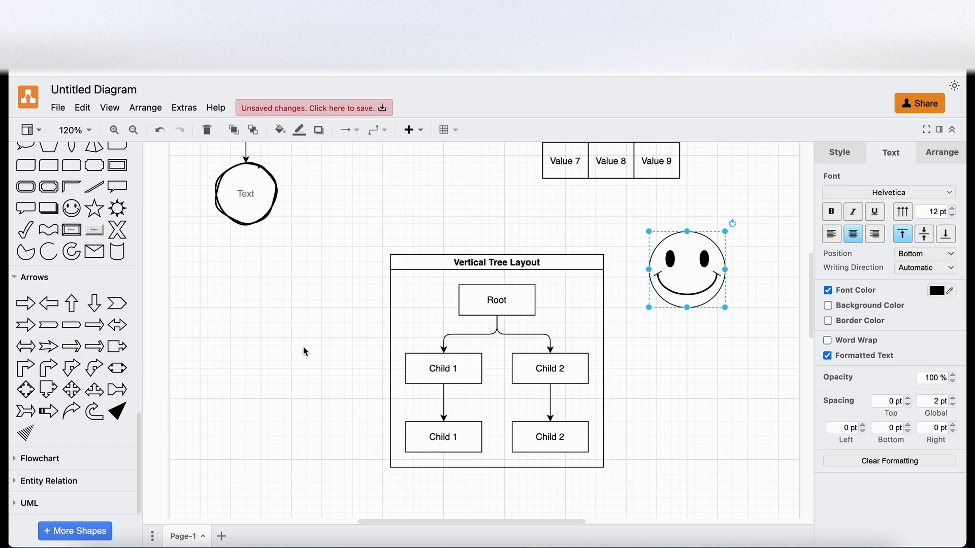
left_click(42, 459)
scroll(51, 391, "down", 5)
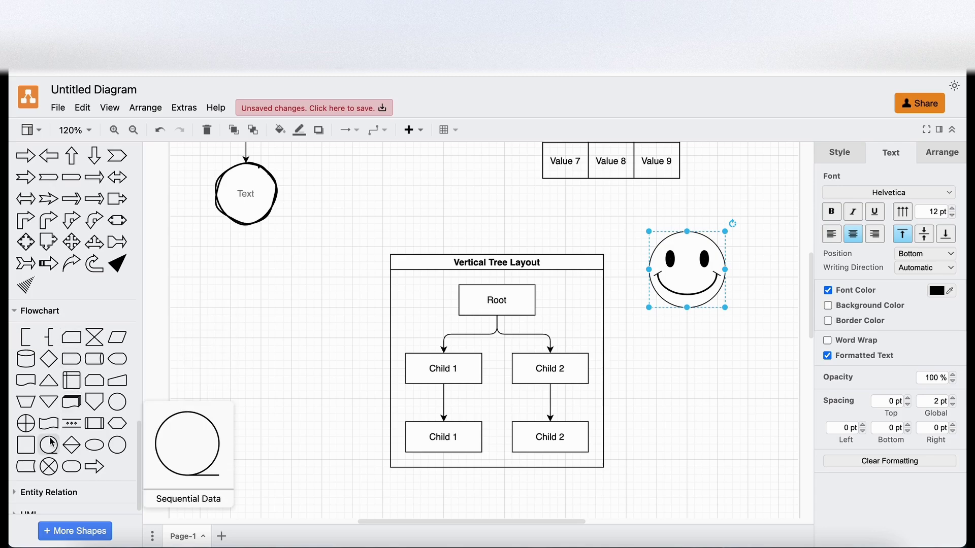
left_click(44, 482)
scroll(51, 406, "down", 5)
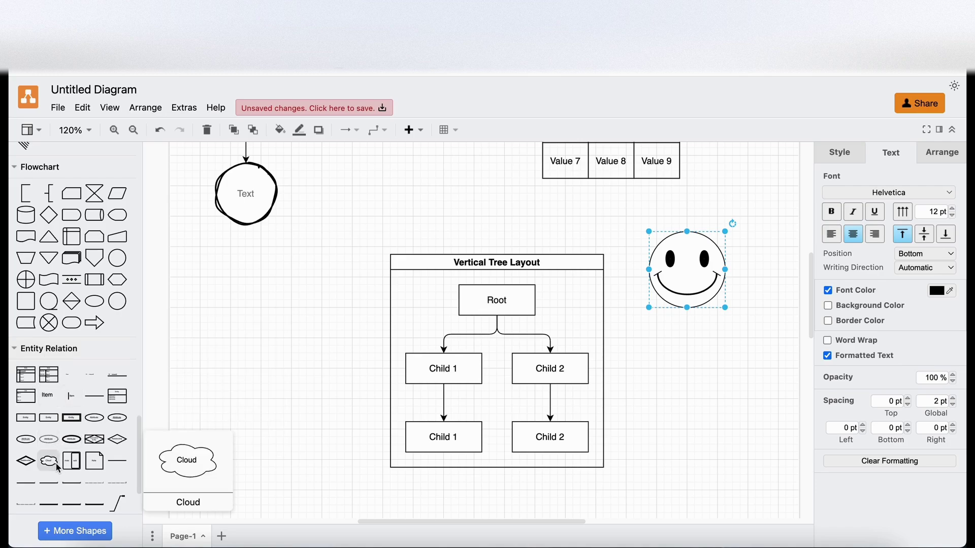
Deselect the smiley face by clicking empty canvas
scroll(56, 465, "down", 1)
scroll(56, 465, "down", 4)
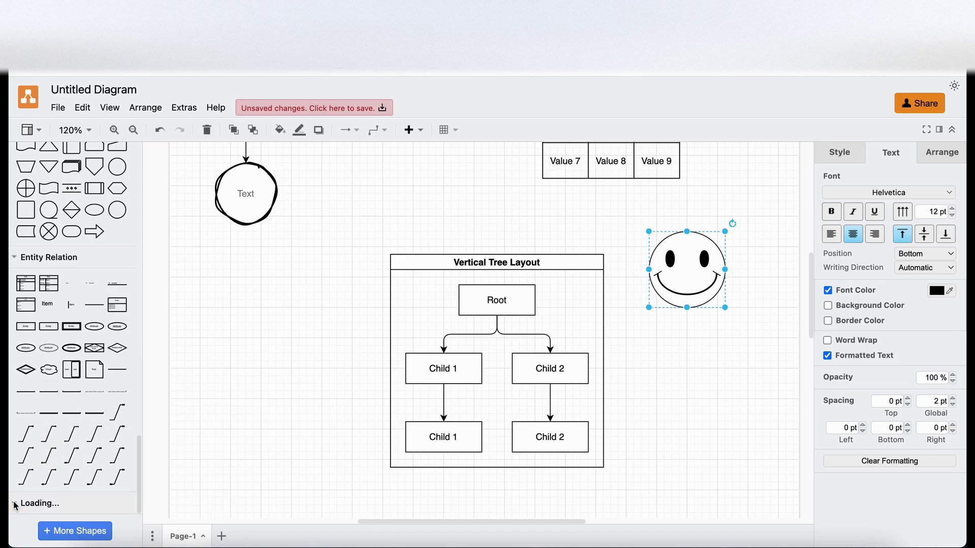
scroll(60, 386, "down", 15)
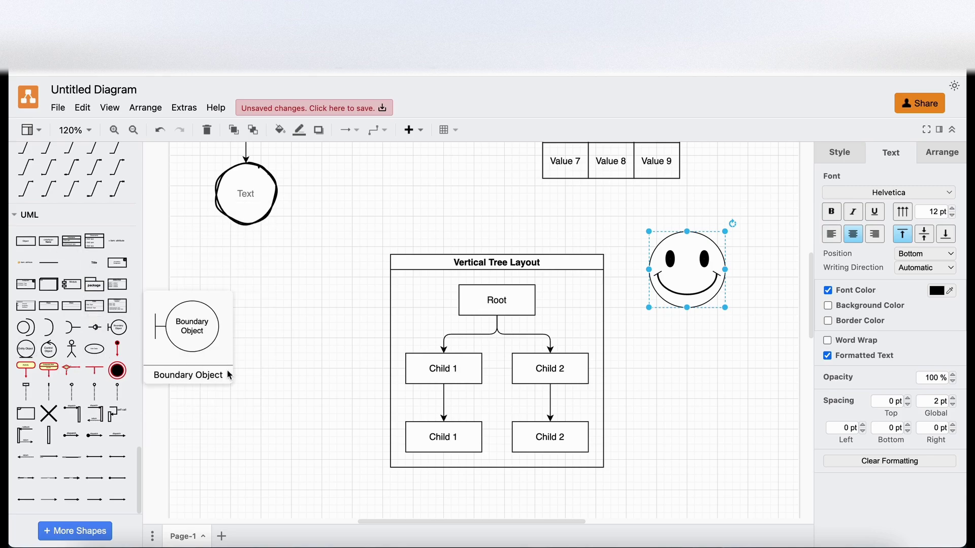
left_click(300, 395)
scroll(300, 395, "down", 3)
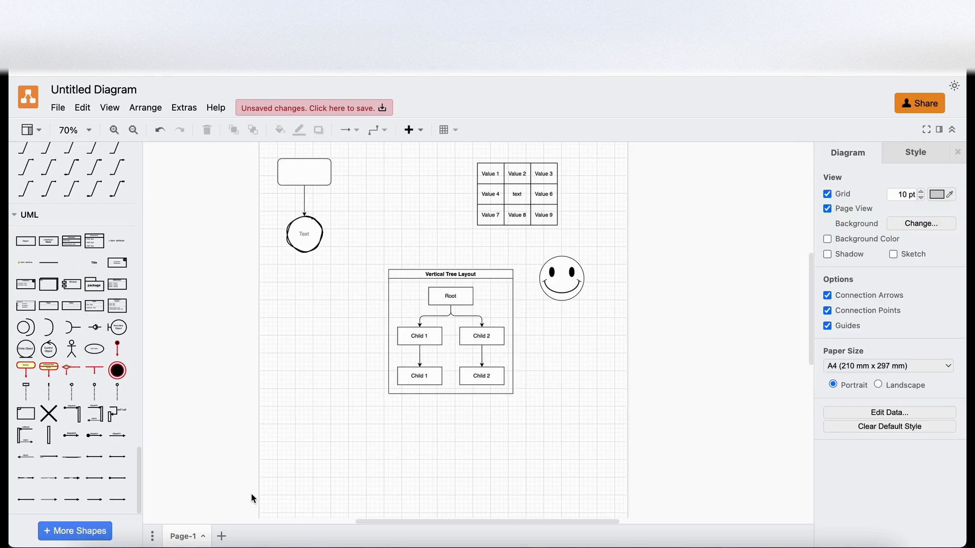
left_click(94, 535)
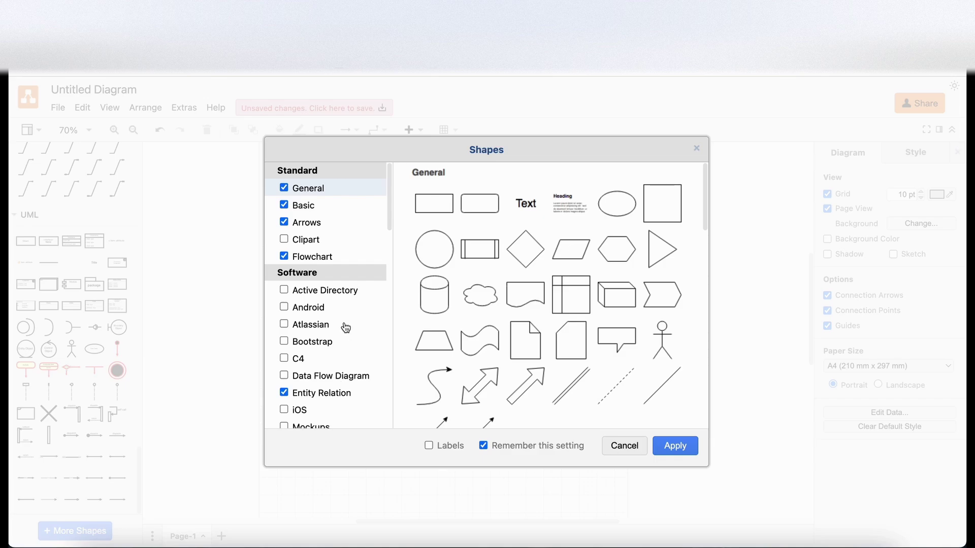
scroll(346, 327, "down", 10)
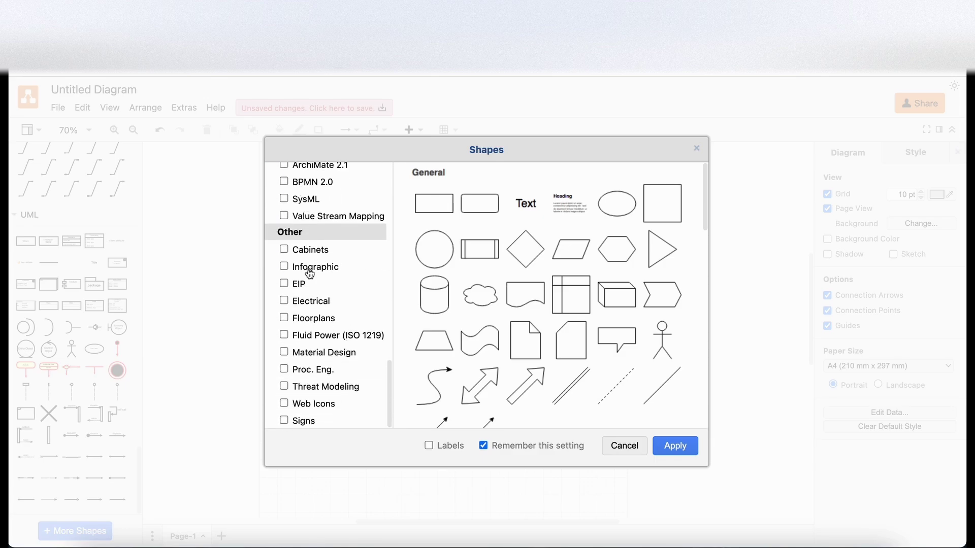
mouse_move(318, 251)
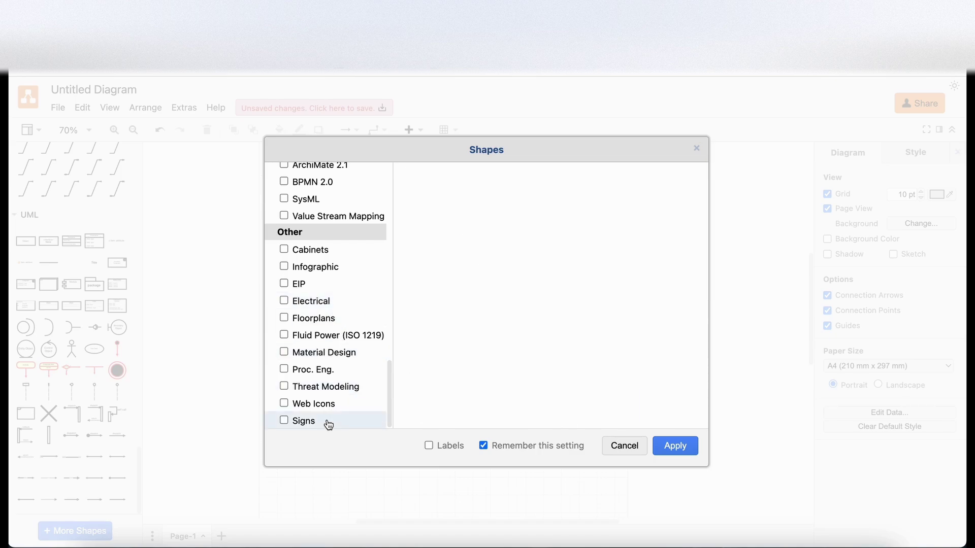
scroll(502, 312, "down", 10)
scroll(504, 314, "down", 10)
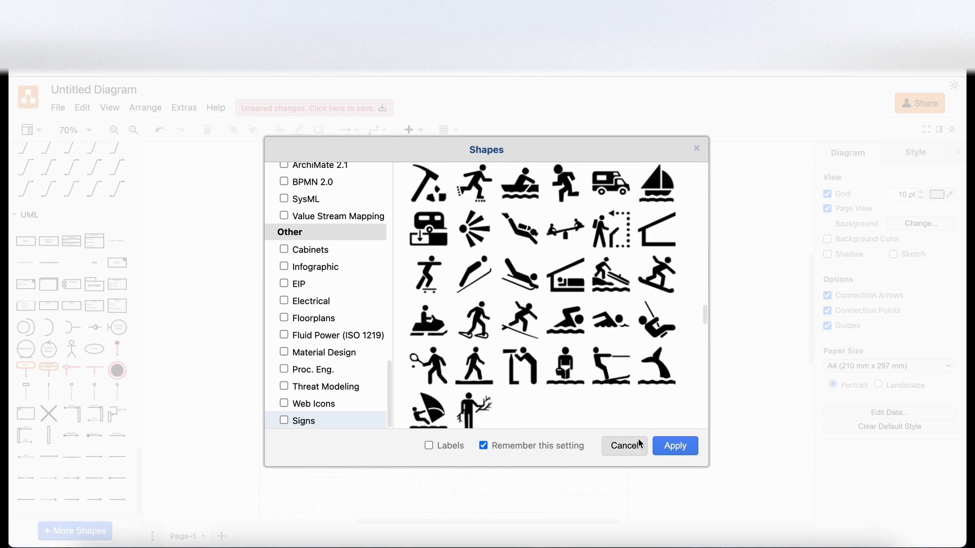
left_click(624, 446)
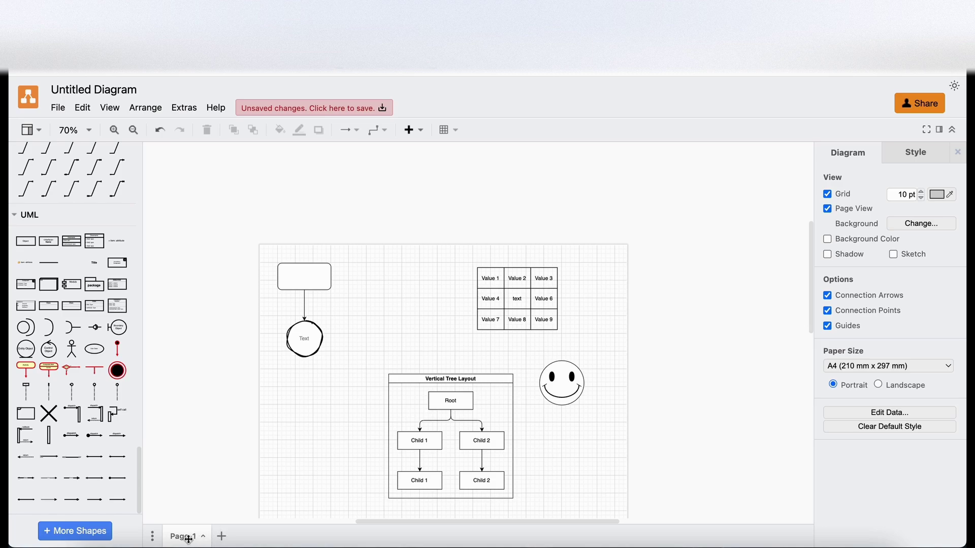
Add Page-2 and Page-3, then check Page-1, Page-2 and Page-3 in turn
left_click(222, 537)
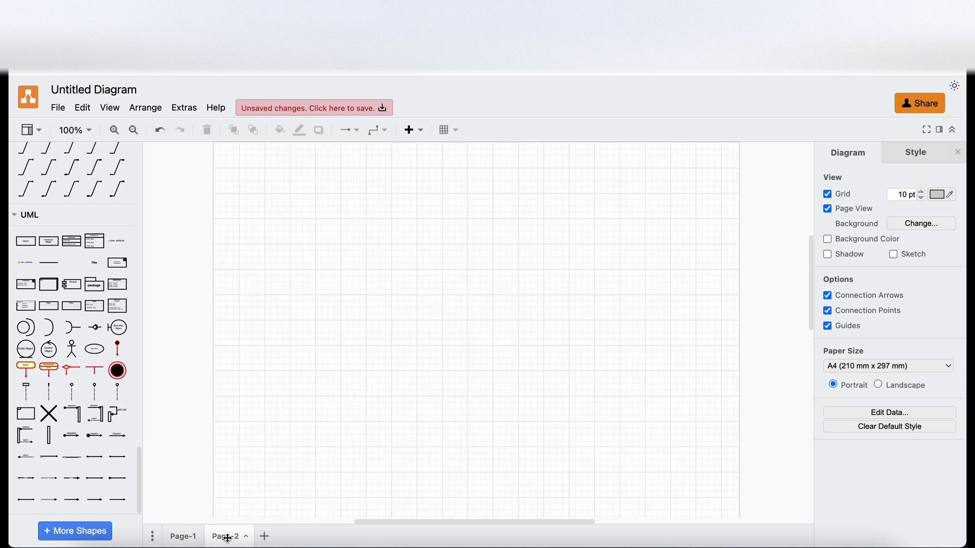
left_click(267, 537)
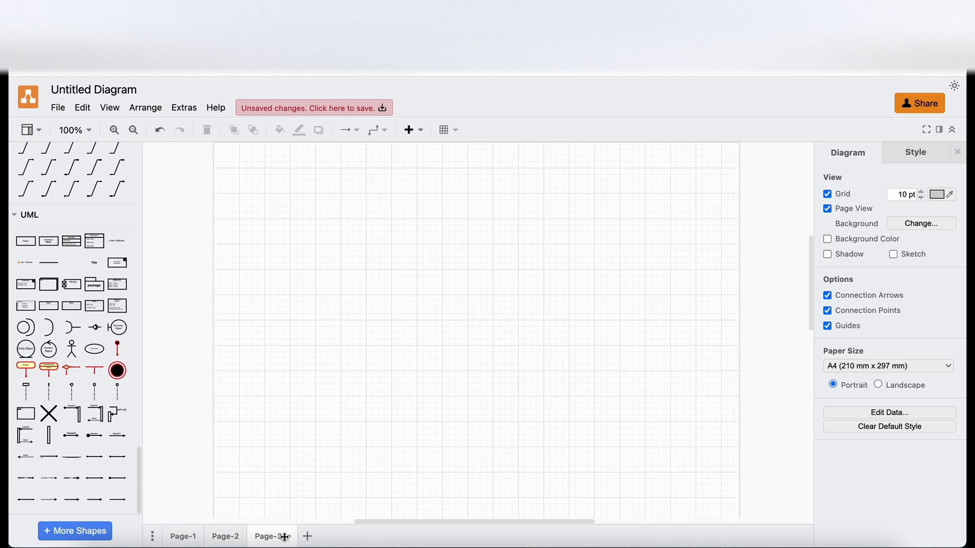
left_click(188, 539)
left_click(233, 537)
left_click(277, 537)
Open and close the page actions menu, then return to Page-1's diagram
left_click(153, 538)
mouse_move(239, 536)
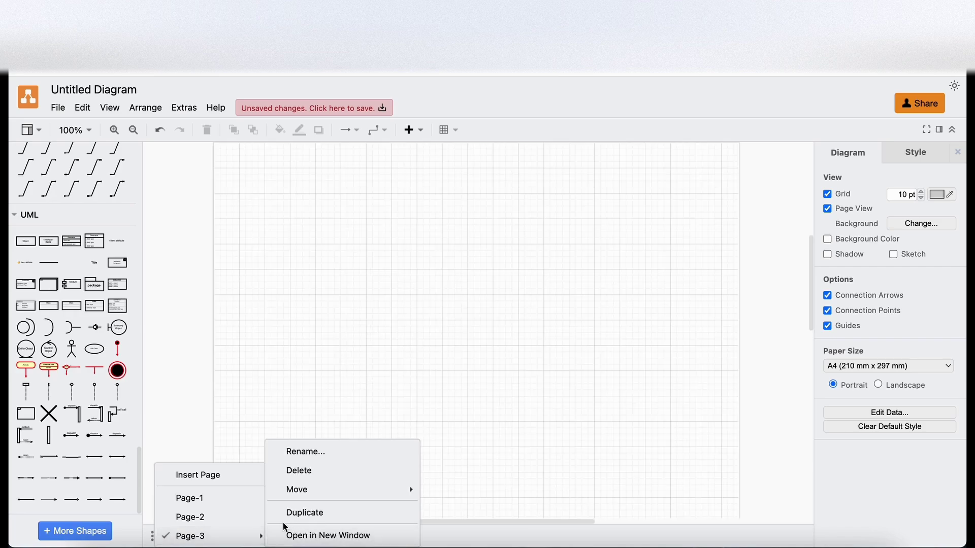
left_click(232, 382)
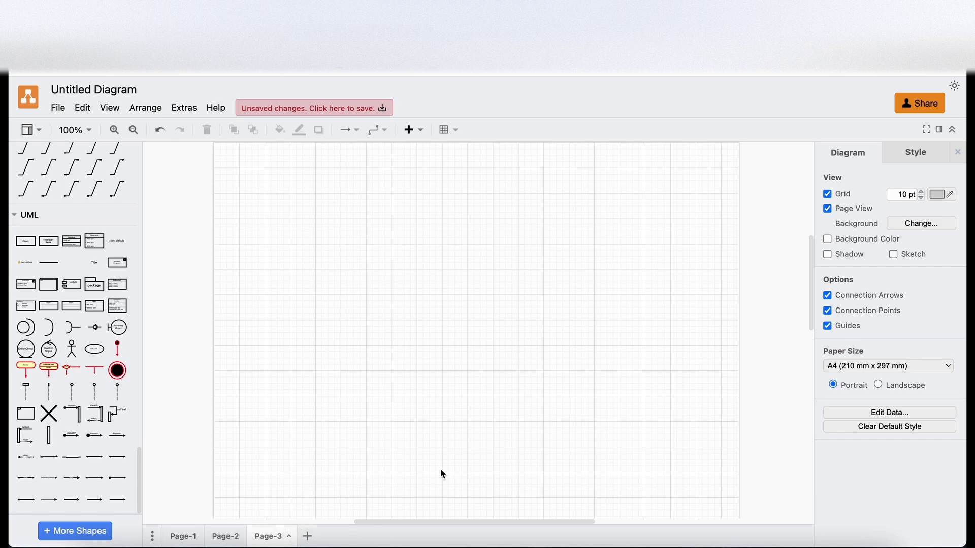
left_click(208, 536)
left_click(197, 536)
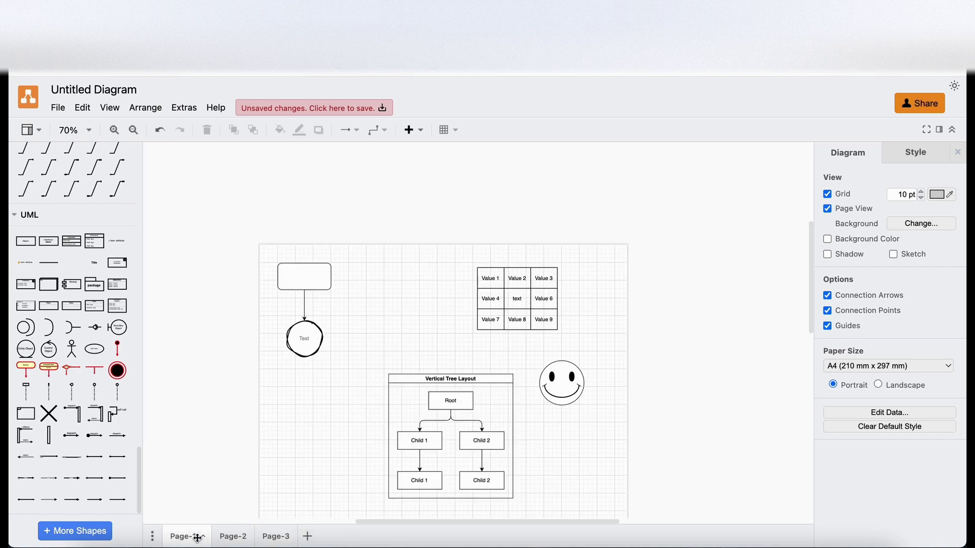
scroll(371, 397, "down", 3)
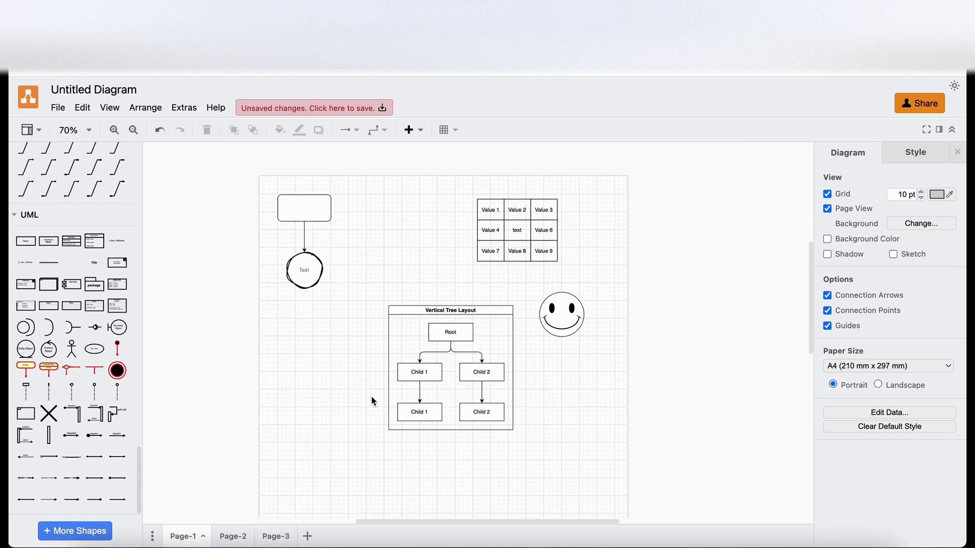
Turn on the canvas rulers and switch the editor to fullscreen from the panels dropdown
left_click(39, 130)
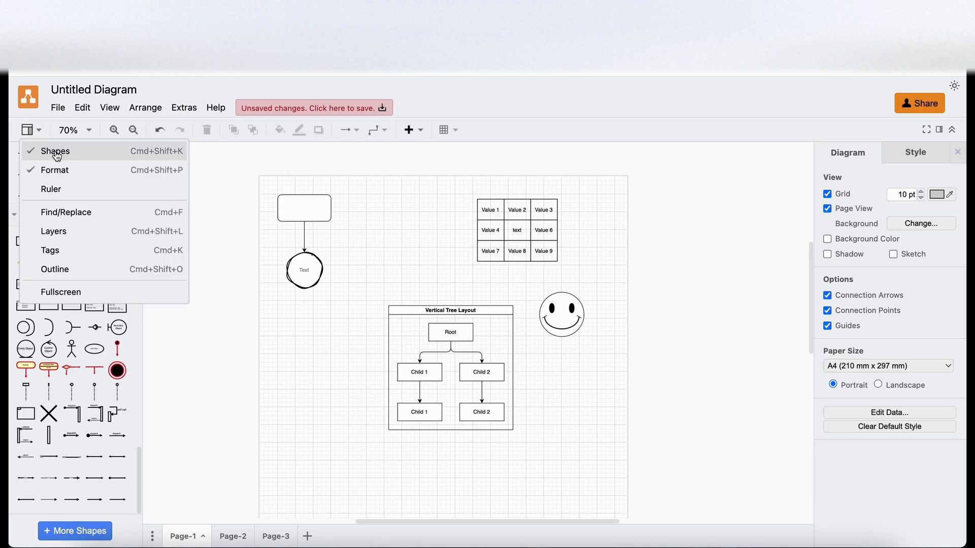
left_click(79, 199)
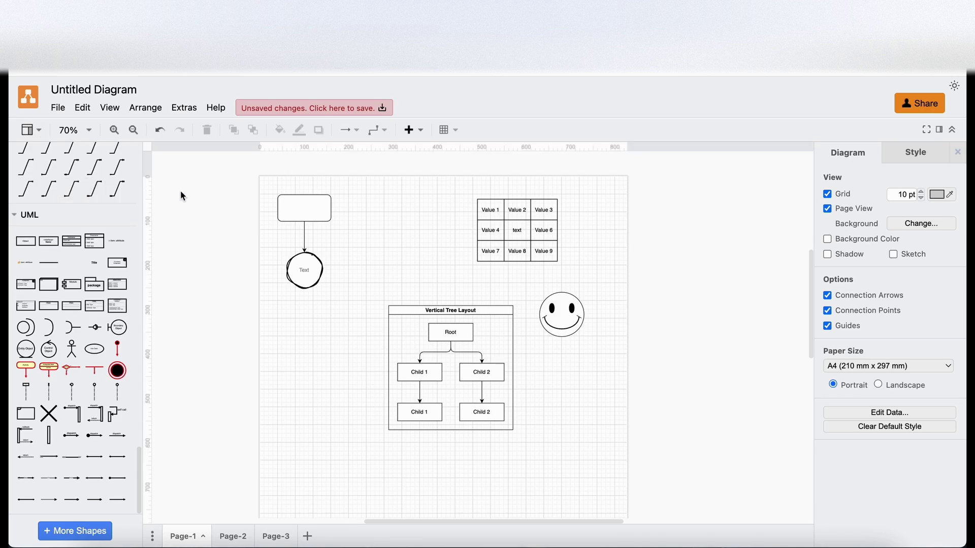
left_click(25, 131)
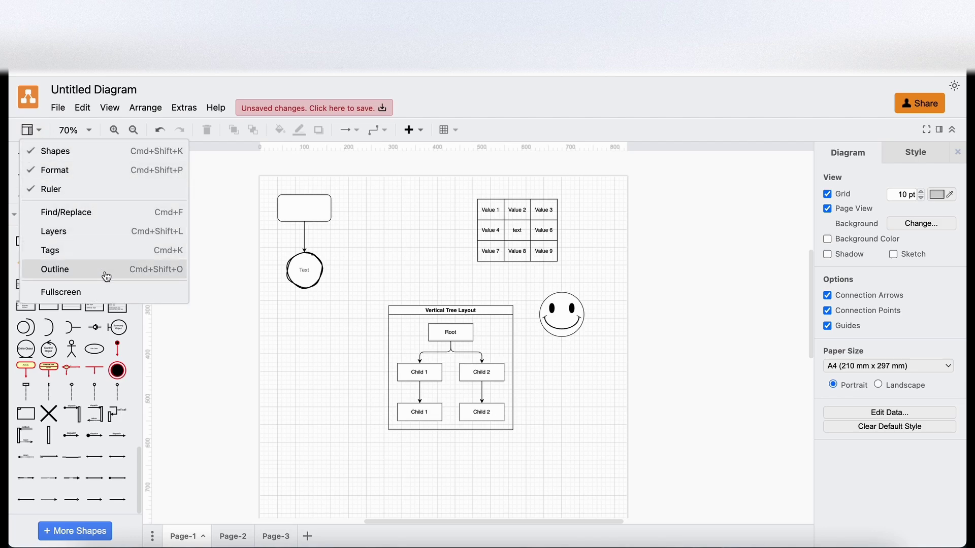
left_click(108, 297)
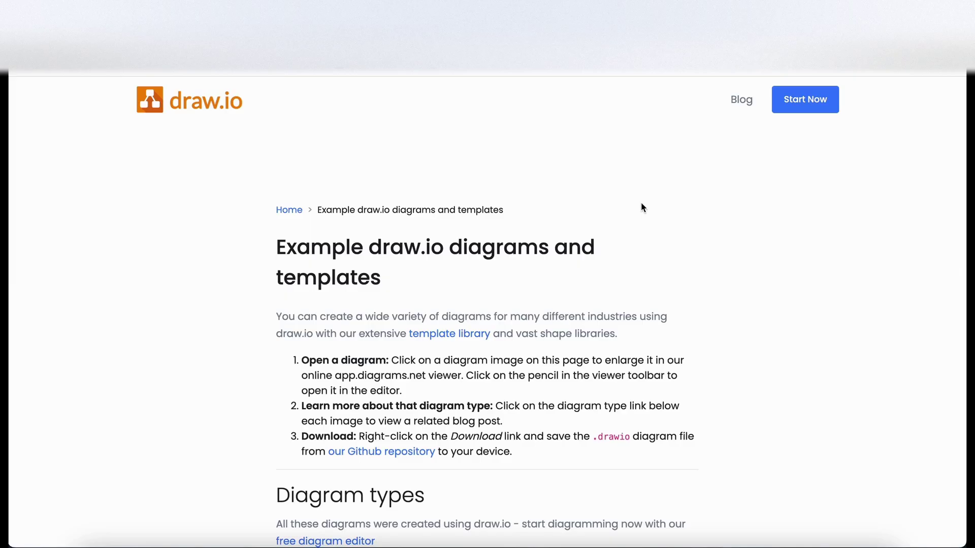
Scroll the examples page past the software development and UML examples to Mockups and wireframes
scroll(713, 252, "down", 4)
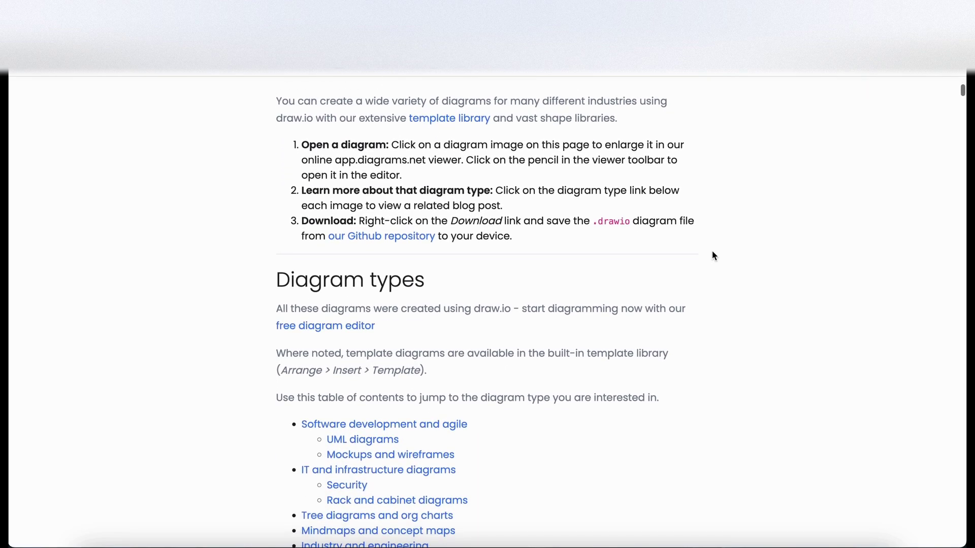
scroll(714, 256, "down", 1)
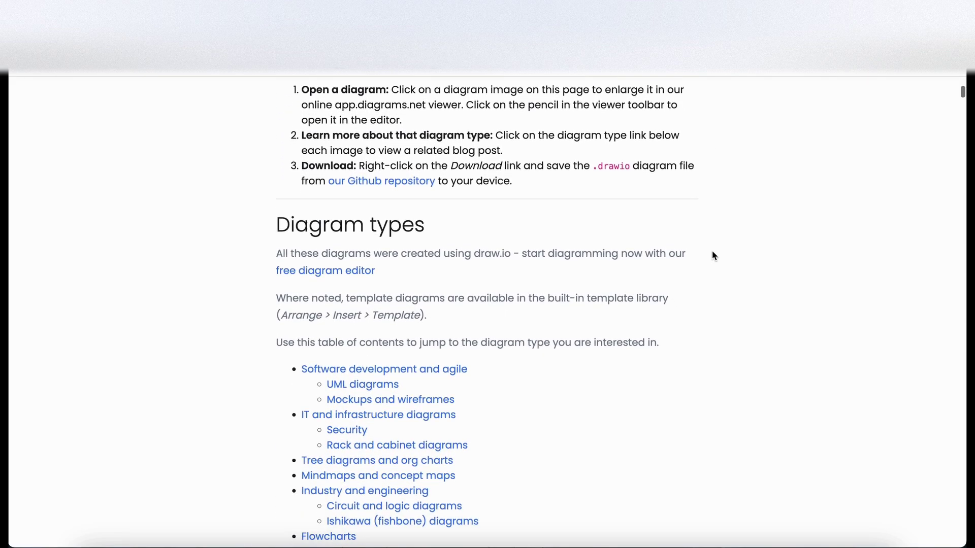
scroll(714, 256, "down", 4)
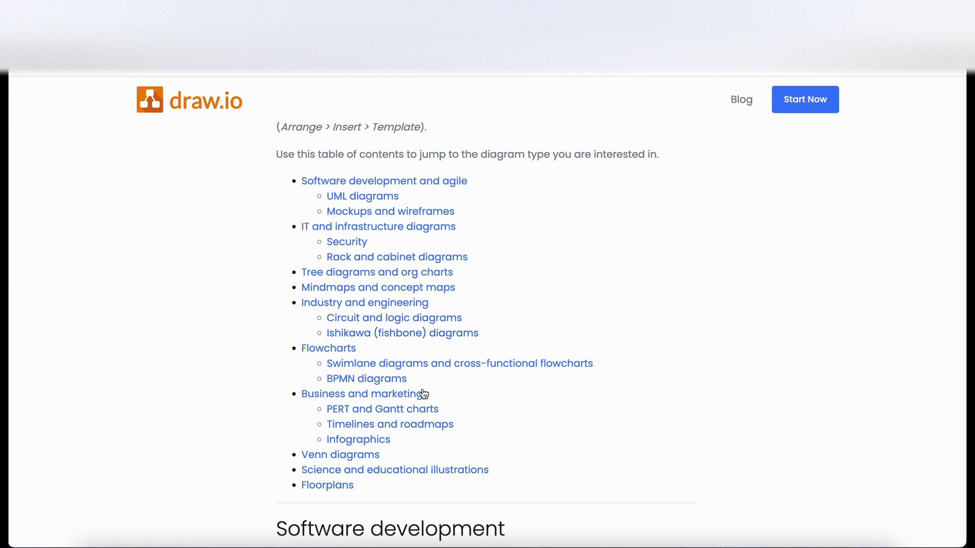
scroll(589, 340, "down", 5)
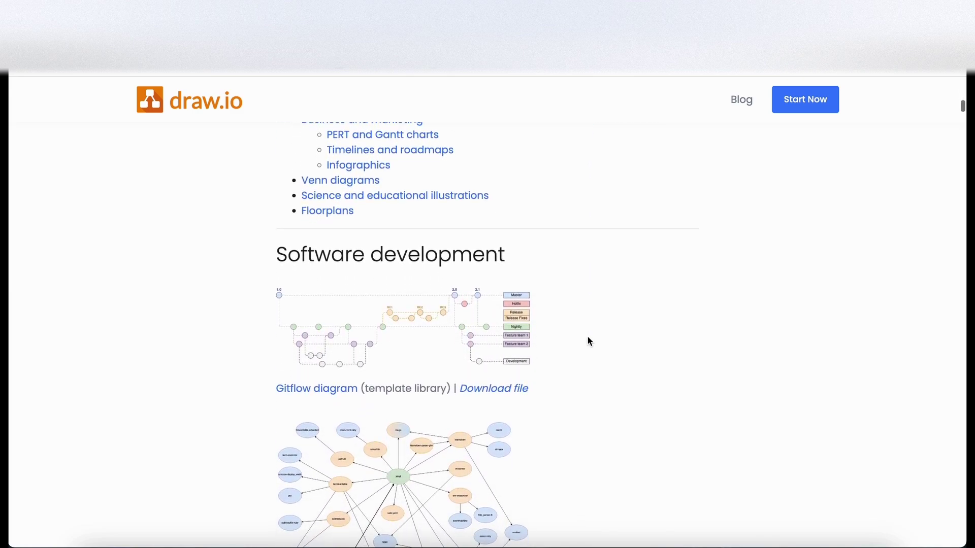
scroll(589, 340, "down", 1)
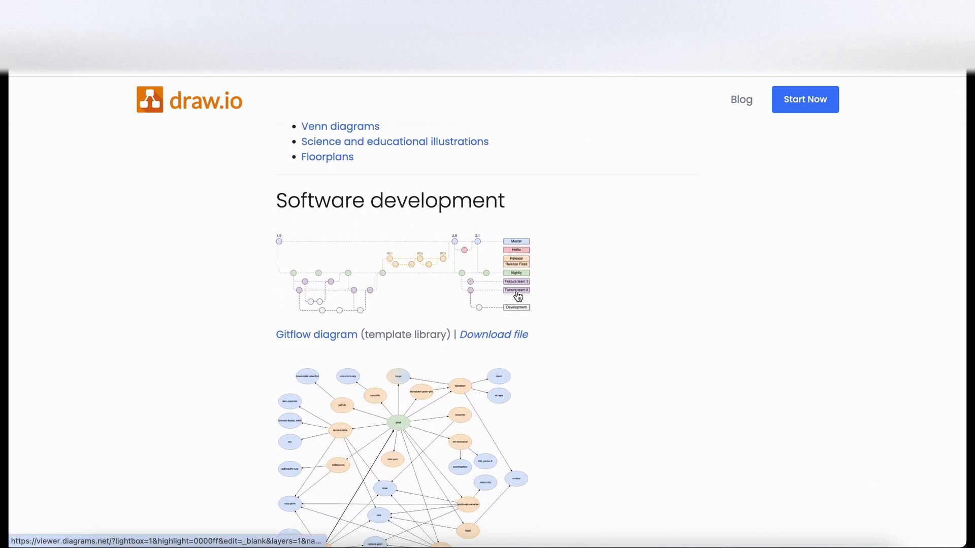
scroll(518, 296, "down", 1)
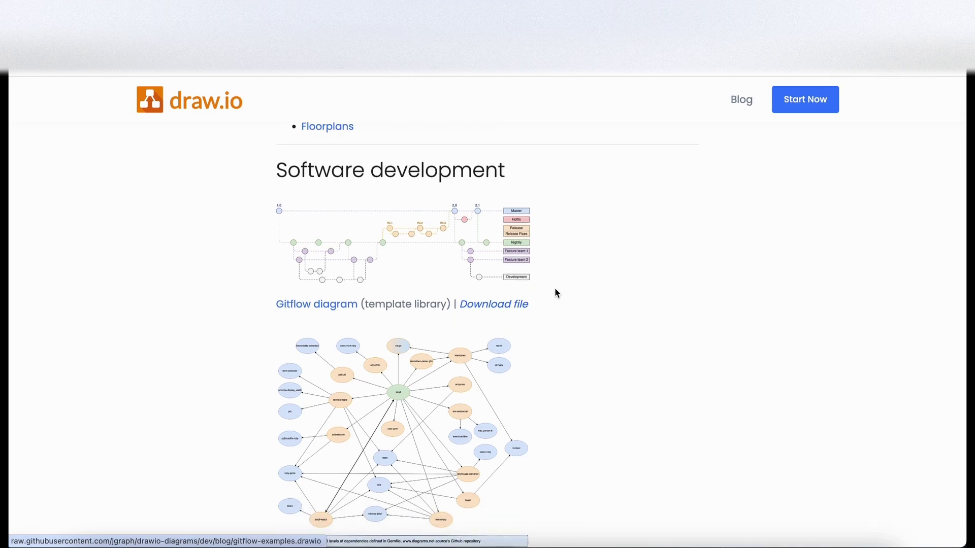
scroll(557, 293, "down", 3)
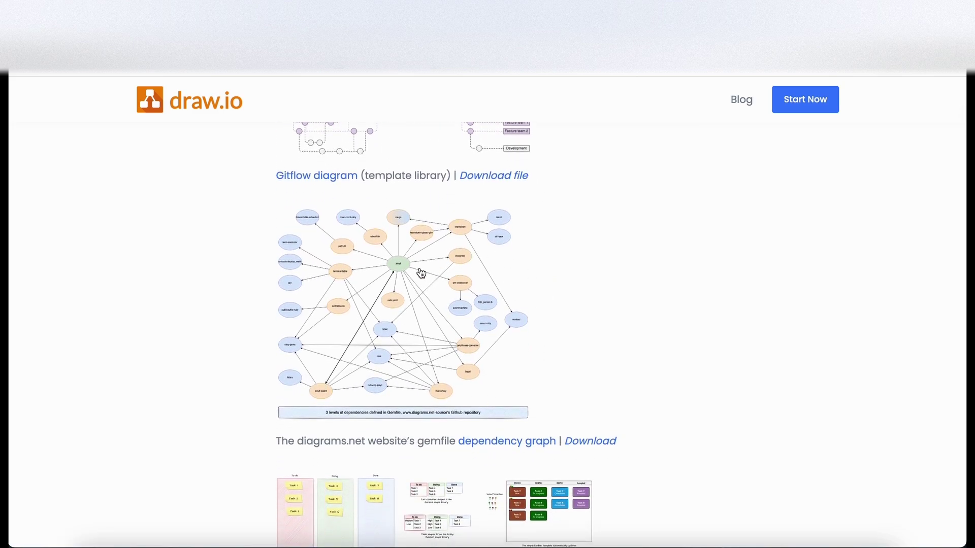
scroll(619, 311, "down", 3)
scroll(620, 313, "down", 1)
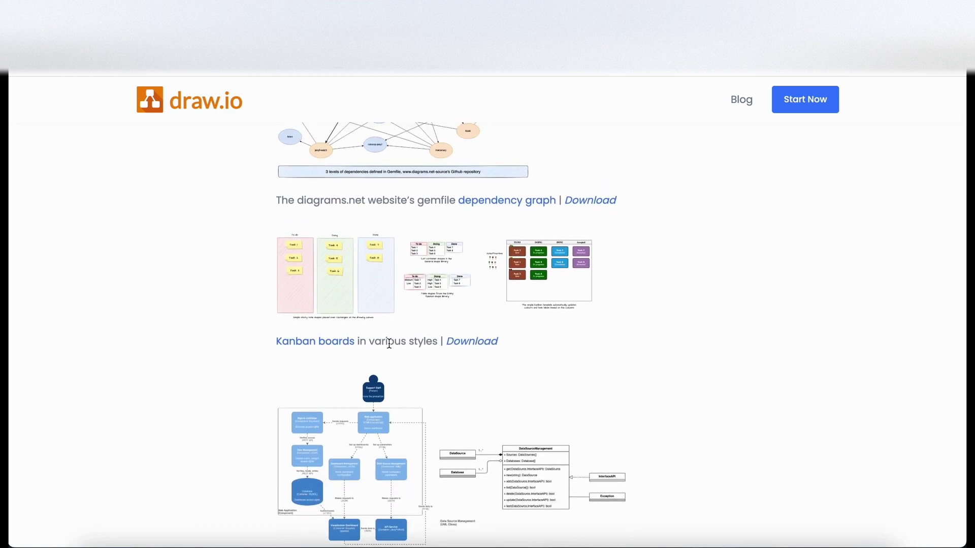
scroll(656, 237, "down", 4)
scroll(655, 240, "down", 8)
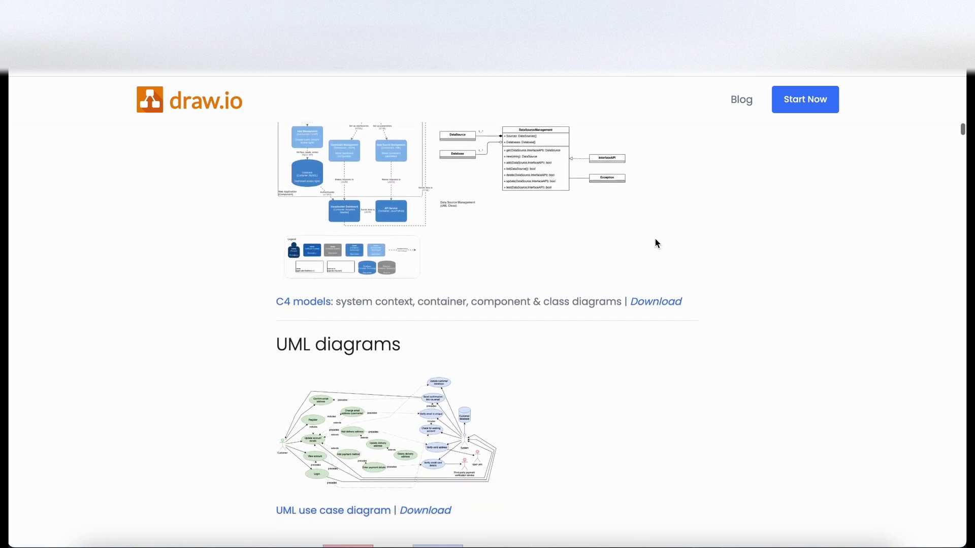
scroll(655, 243, "down", 9)
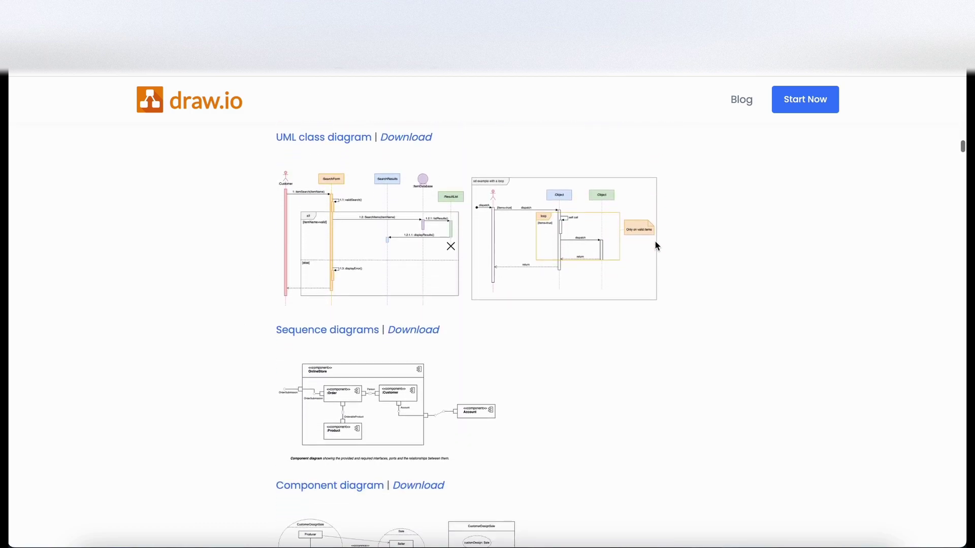
scroll(655, 246, "down", 4)
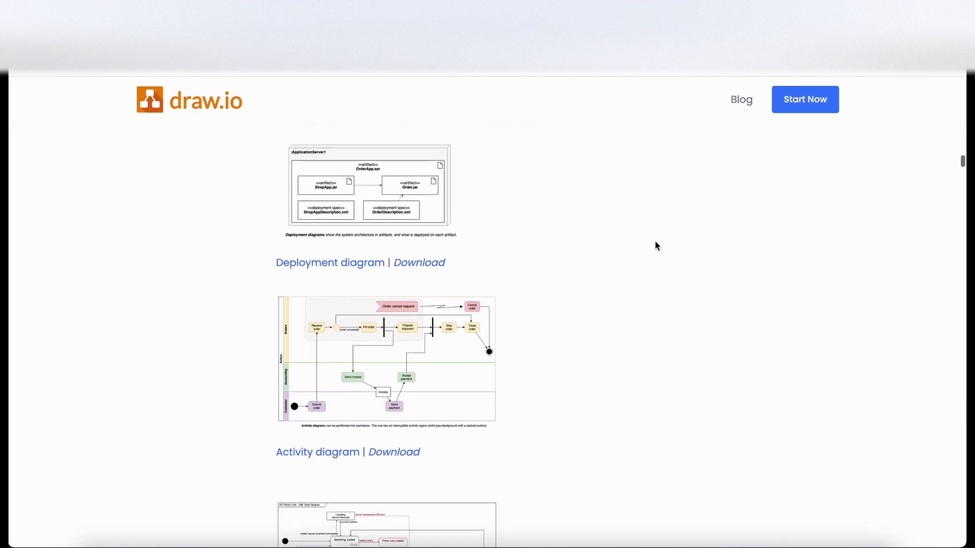
scroll(524, 348, "down", 9)
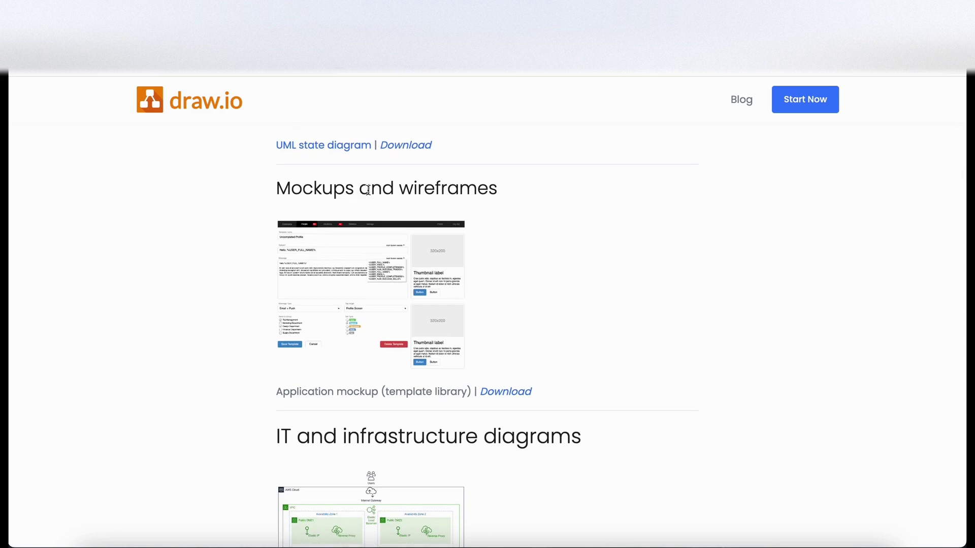
Open the notification-template wireframe example in the viewer, then in the editor
left_click(400, 307)
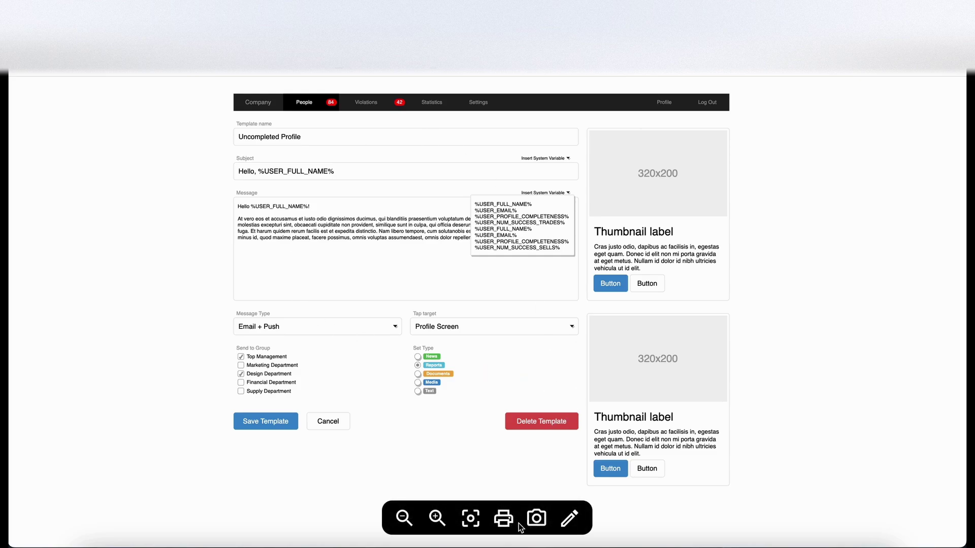
left_click(568, 520)
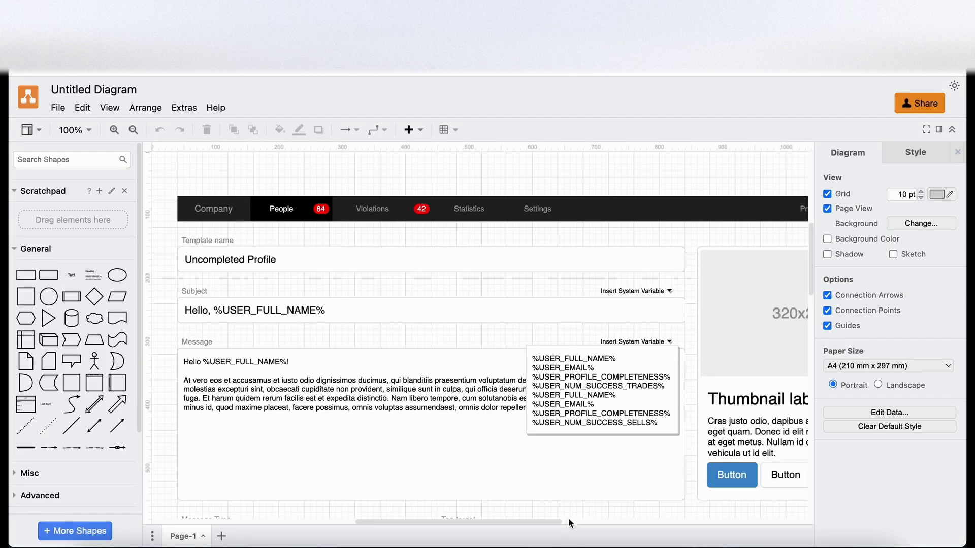
scroll(431, 307, "down", 3)
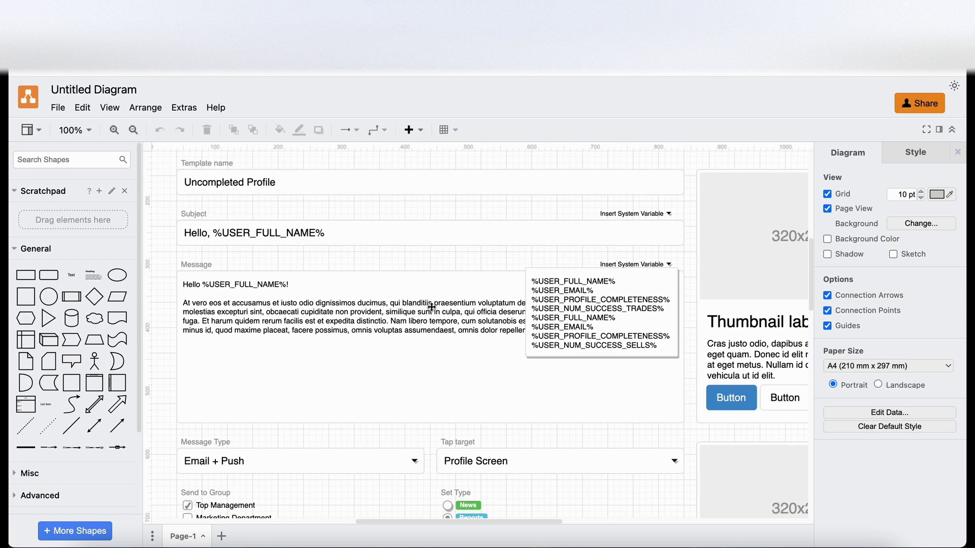
scroll(472, 242, "down", 5)
Select the navigation bar, Template name and Subject fields, and both thumbnail cards
left_click(390, 191)
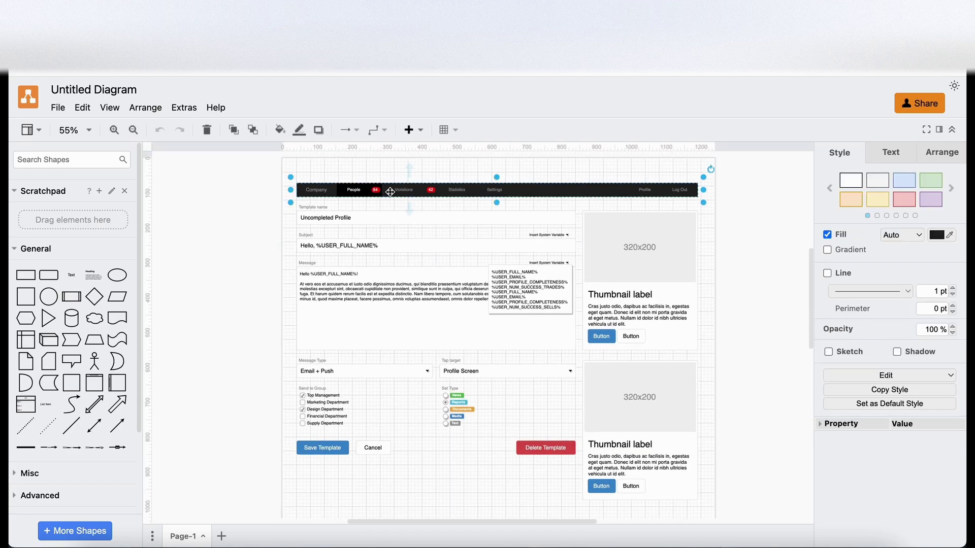
left_click(396, 217)
left_click(427, 244)
left_click(625, 239)
left_click(643, 380)
scroll(644, 379, "down", 1)
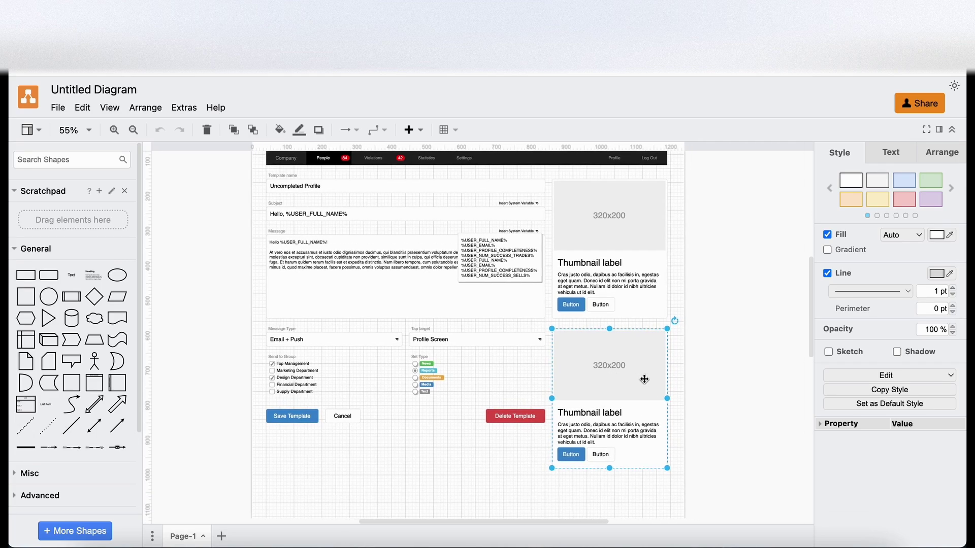
Select the Profile Screen and Email + Push dropdowns, then clear the selection
left_click(533, 379)
left_click(494, 356)
left_click(371, 355)
left_click(369, 392)
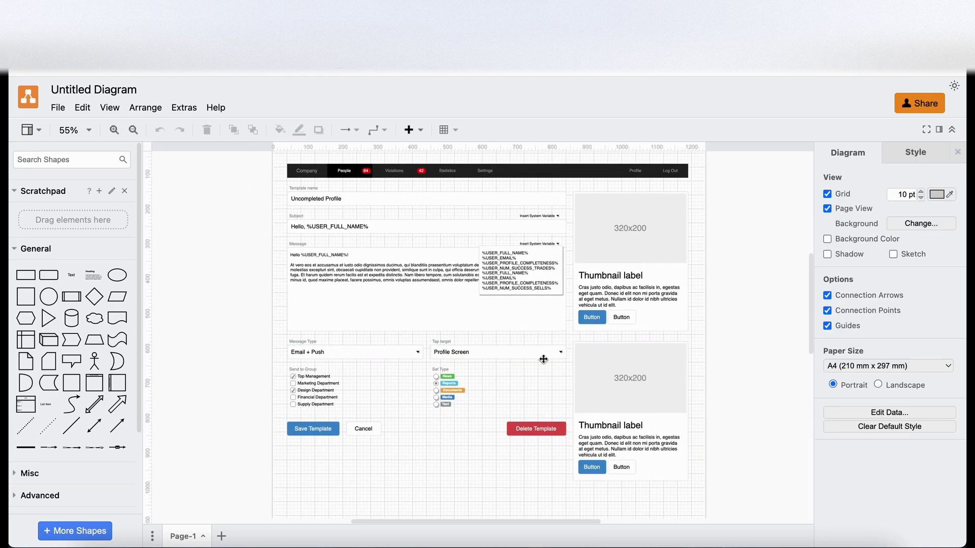
scroll(543, 358, "up", 1)
scroll(544, 358, "right", 1)
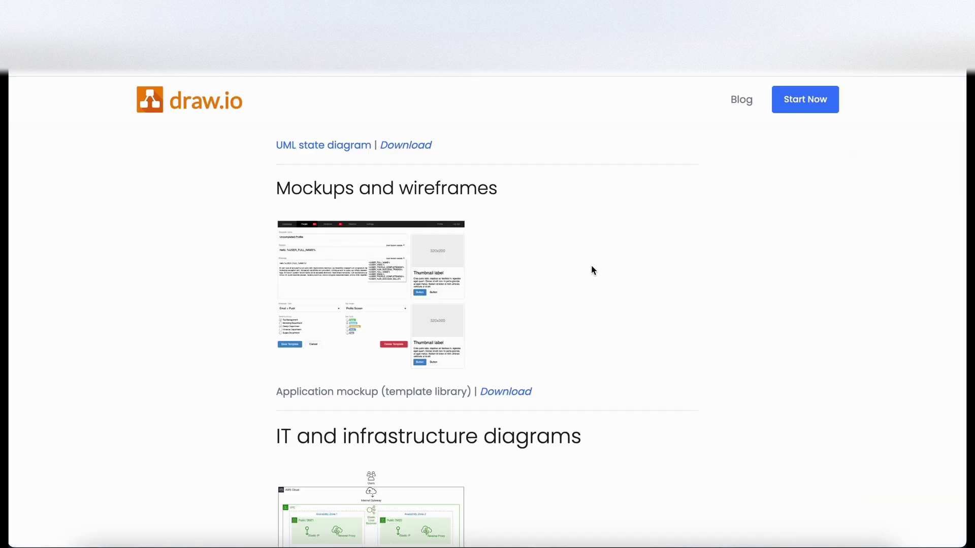
Open the 3D AWS example enlarged, then in the editor, and select the red isometric shape
scroll(592, 270, "down", 10)
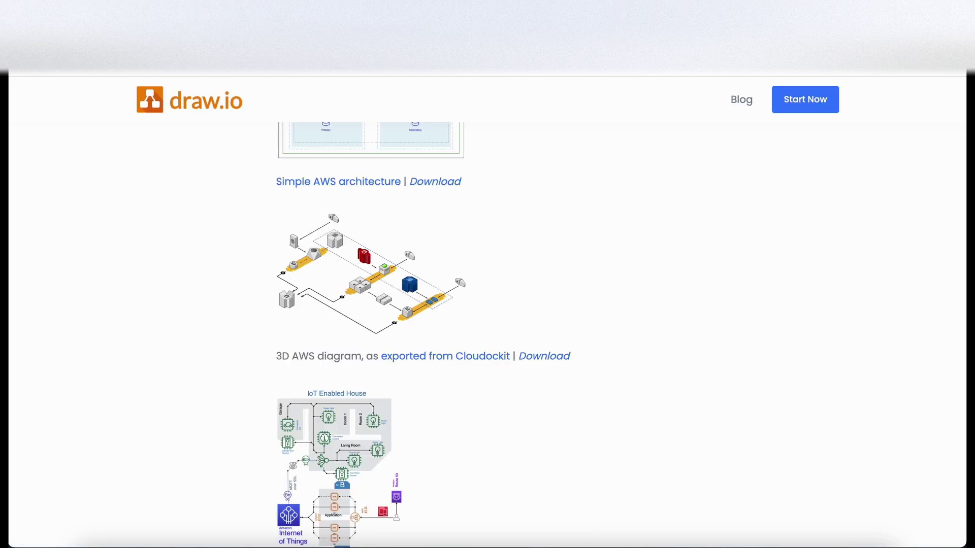
left_click(351, 286)
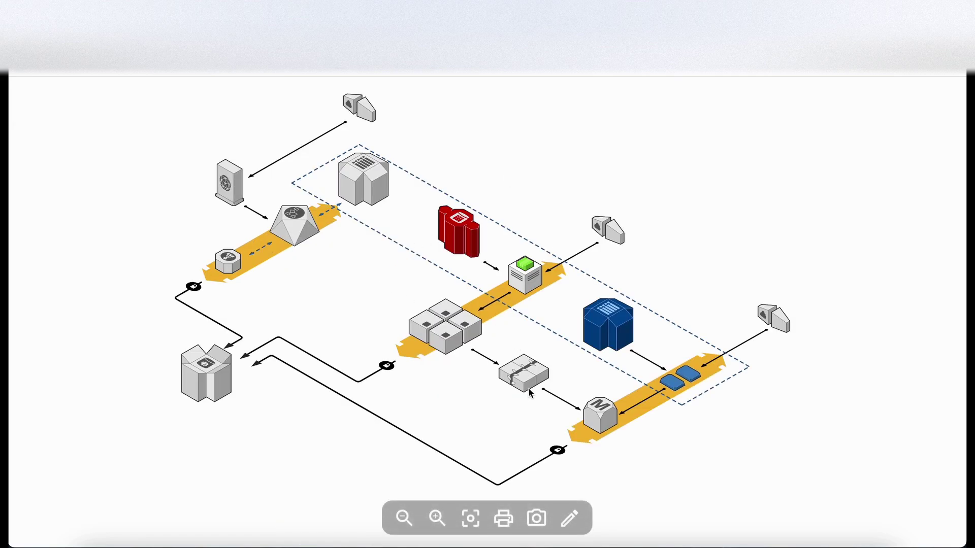
left_click(570, 518)
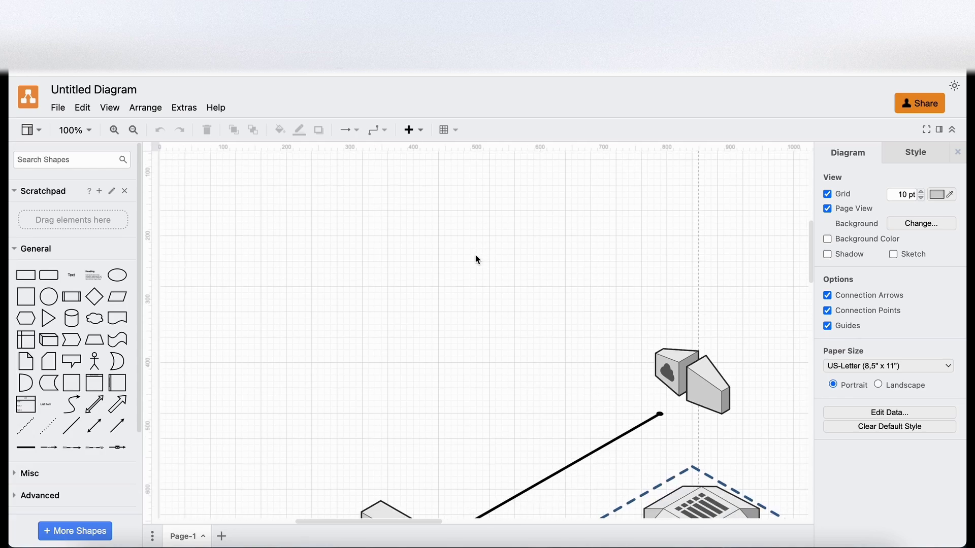
scroll(477, 261, "down", 5)
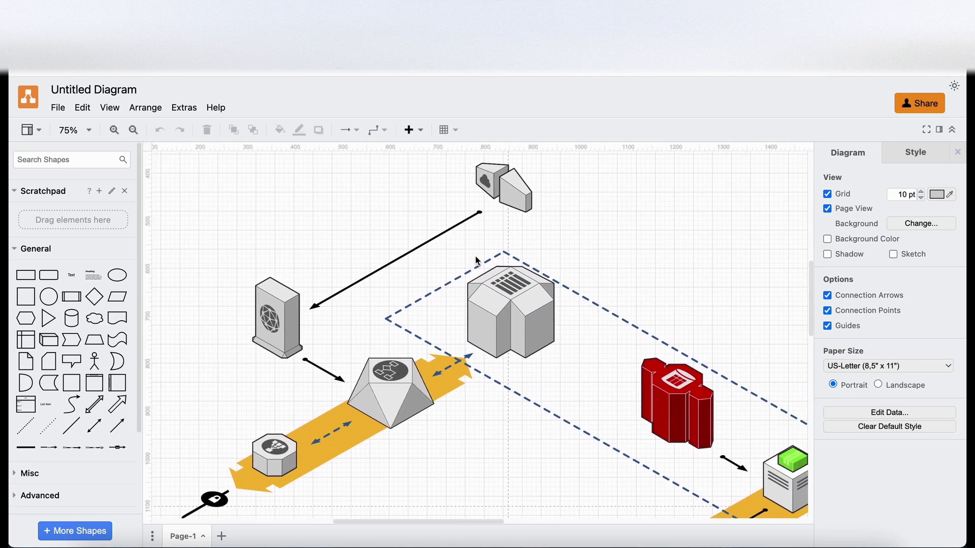
left_click(676, 310)
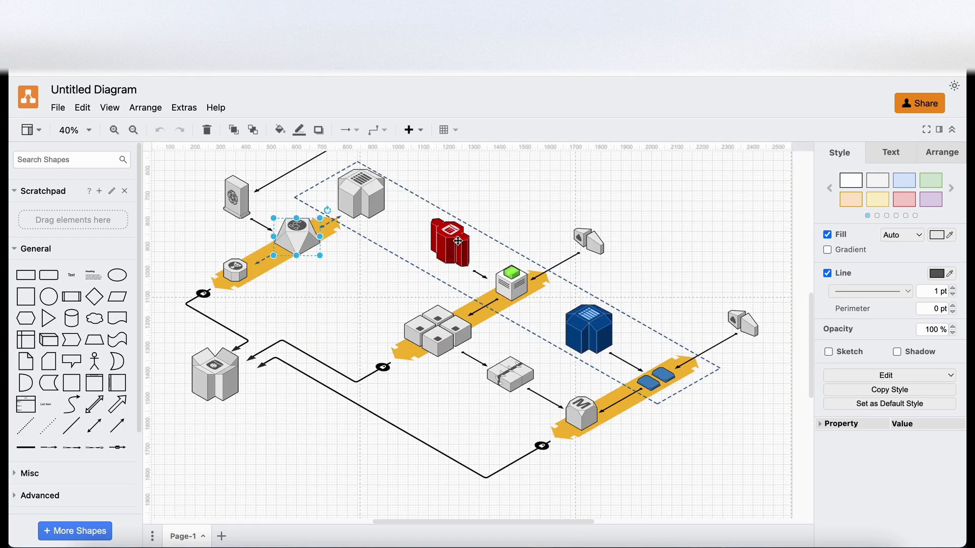
scroll(458, 242, "up", 2)
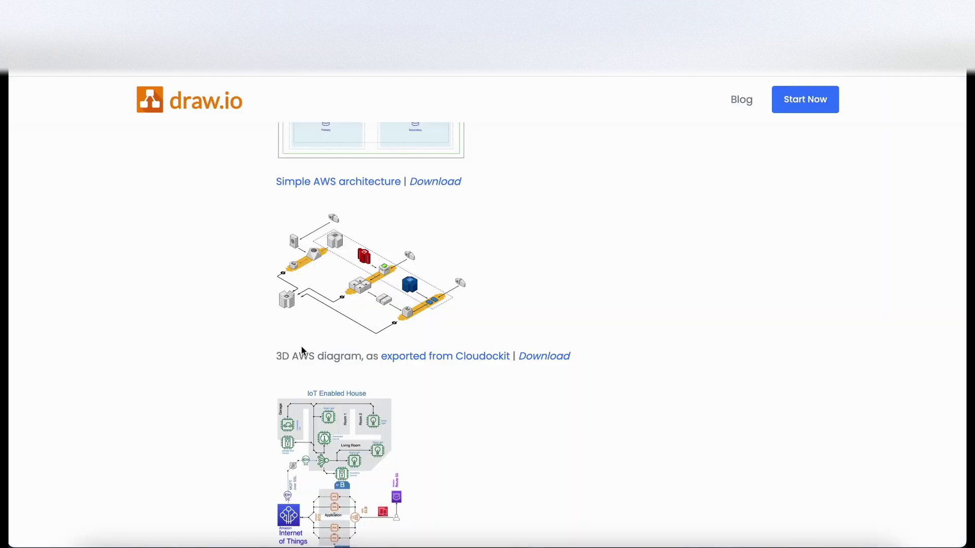
Scroll past the IoT, cloud, security and rack examples to Tree diagrams and org charts
scroll(385, 294, "down", 4)
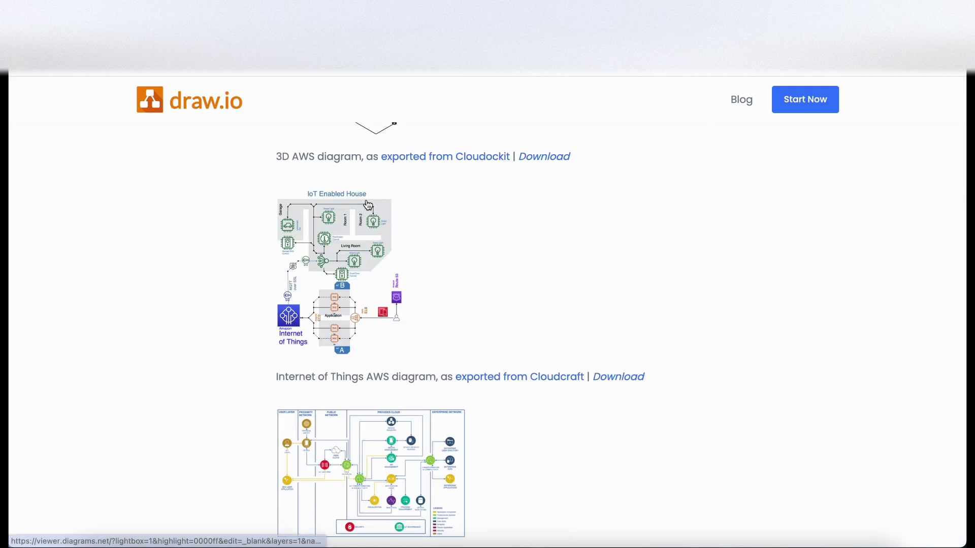
scroll(368, 205, "down", 4)
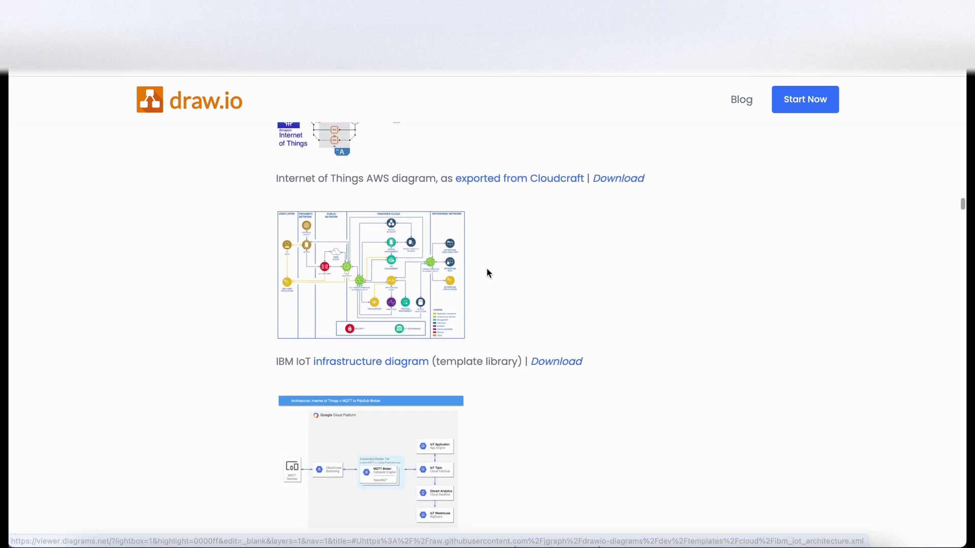
scroll(487, 269, "down", 4)
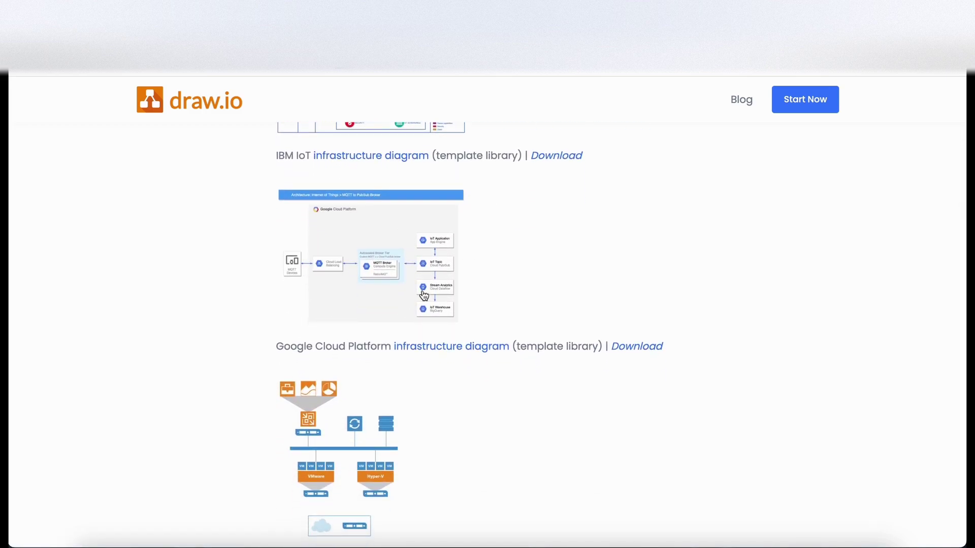
scroll(424, 290, "down", 5)
scroll(426, 290, "down", 3)
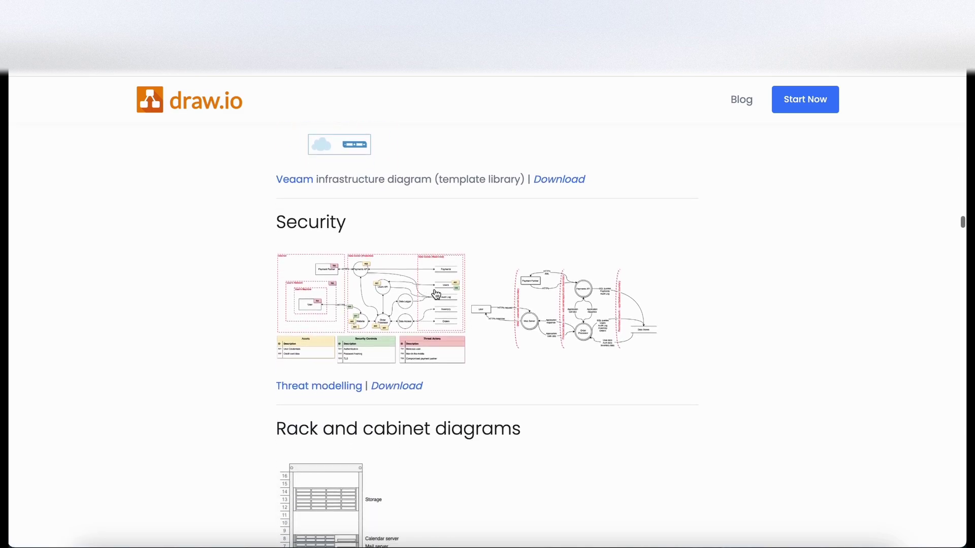
scroll(435, 357, "down", 3)
scroll(434, 357, "down", 3)
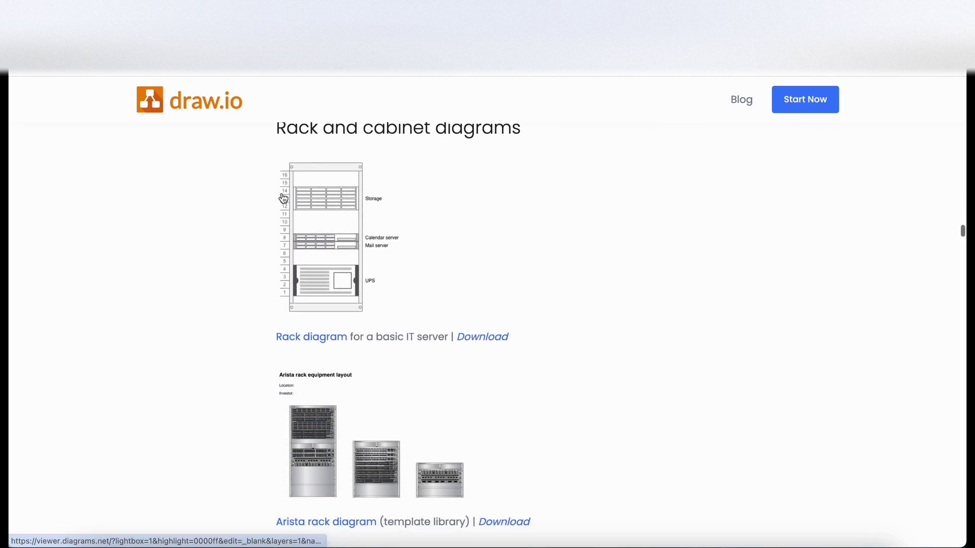
scroll(468, 341, "down", 2)
scroll(468, 342, "down", 3)
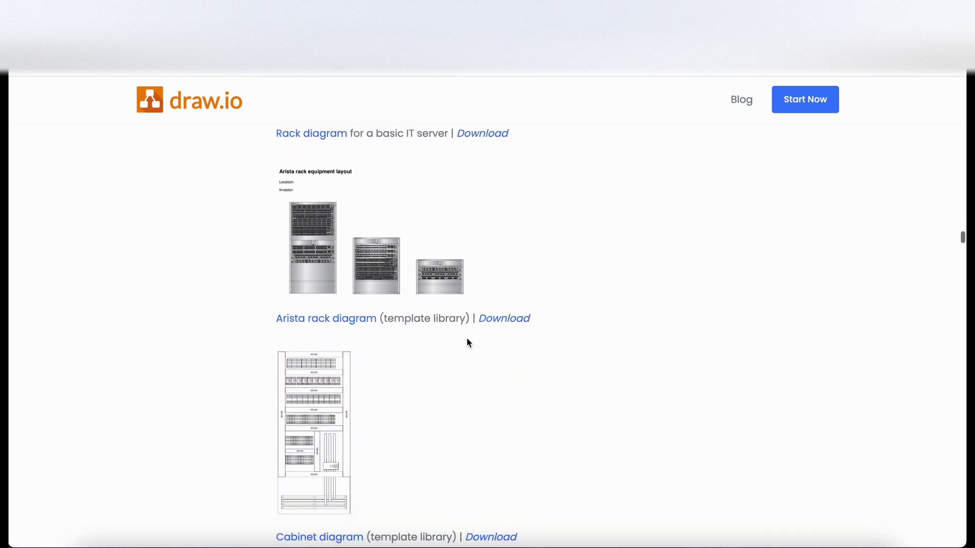
scroll(422, 361, "down", 1)
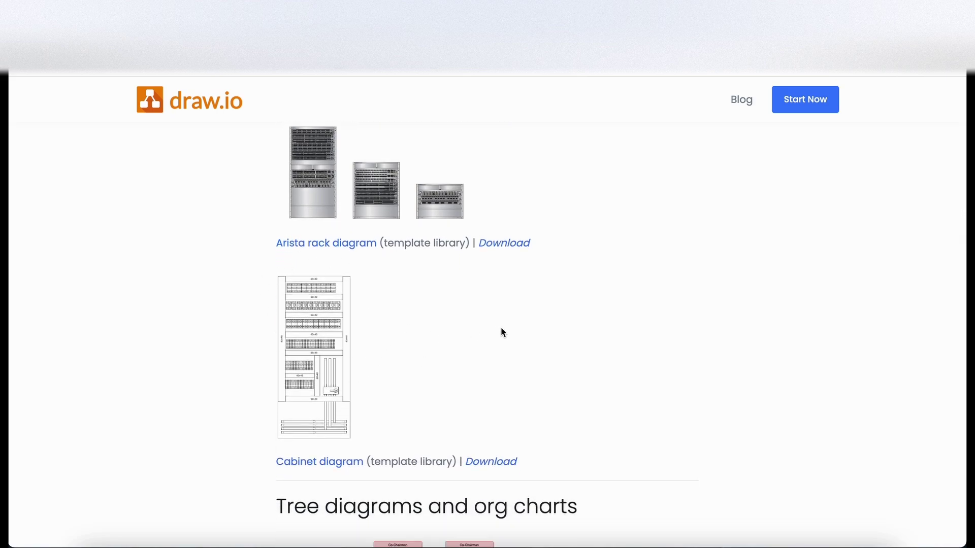
scroll(501, 328, "down", 5)
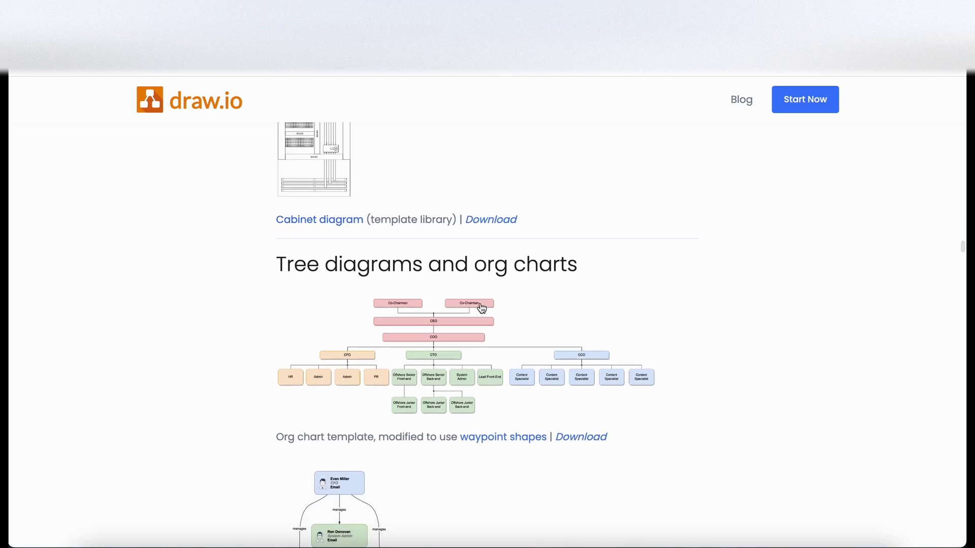
scroll(481, 308, "down", 2)
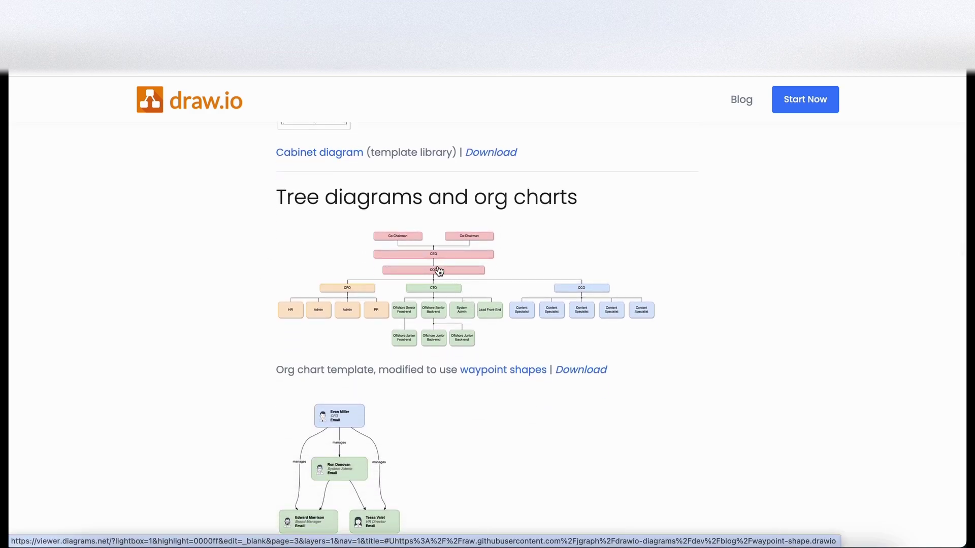
Open the org chart template, with Co-Chairmen over CEO and COO, enlarged
left_click(427, 274)
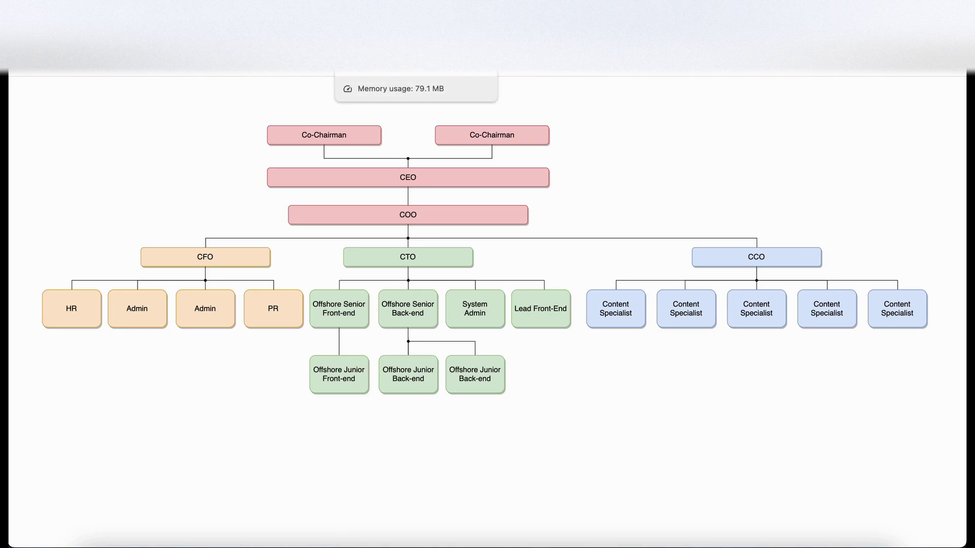
Close the enlarged org chart and scroll past mindmaps, circuits and flowcharts to BPMN examples
key("Escape")
scroll(591, 247, "down", 10)
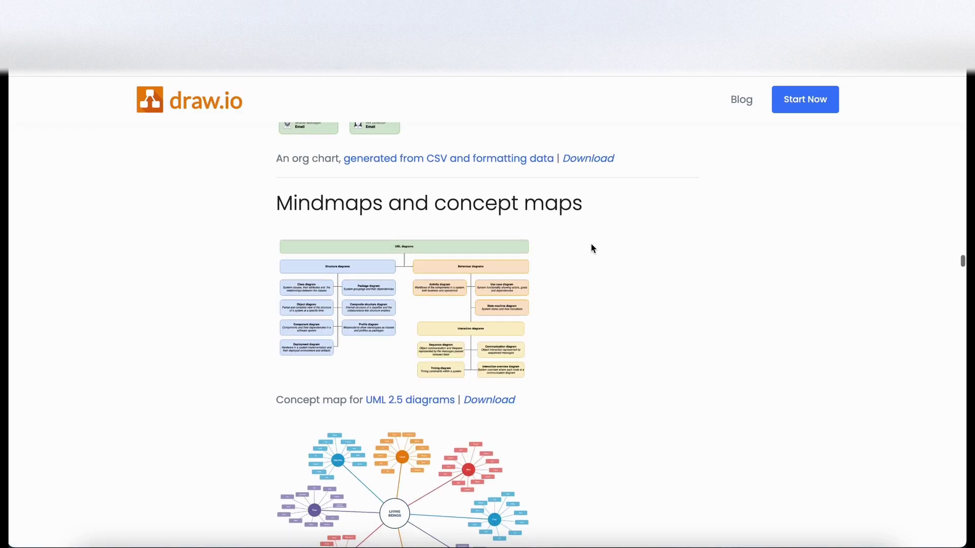
scroll(591, 248, "down", 14)
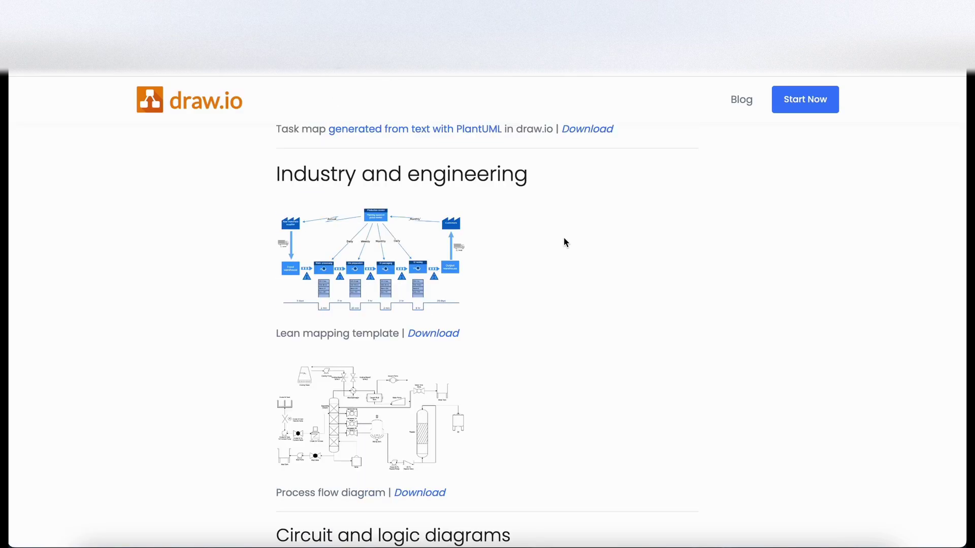
scroll(512, 226, "down", 6)
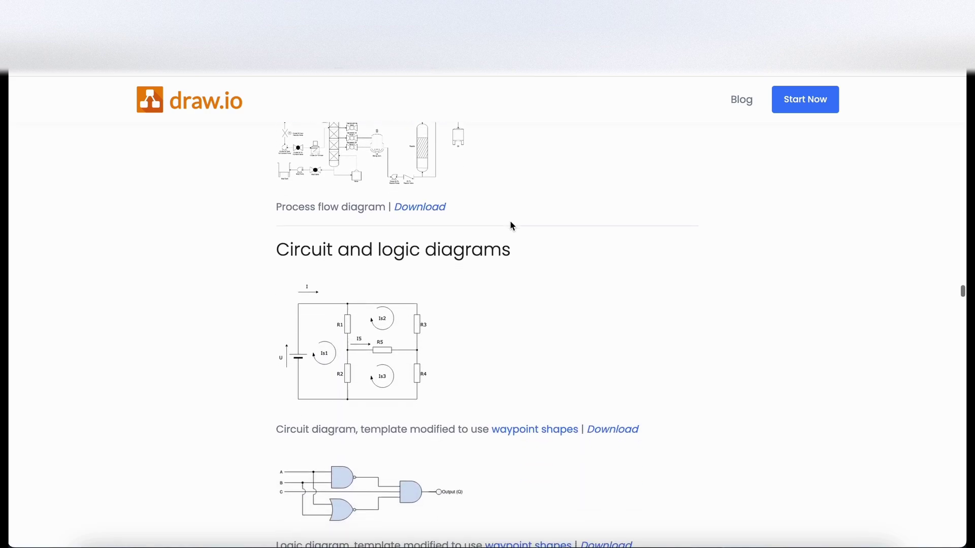
scroll(627, 279, "down", 2)
scroll(627, 279, "down", 1)
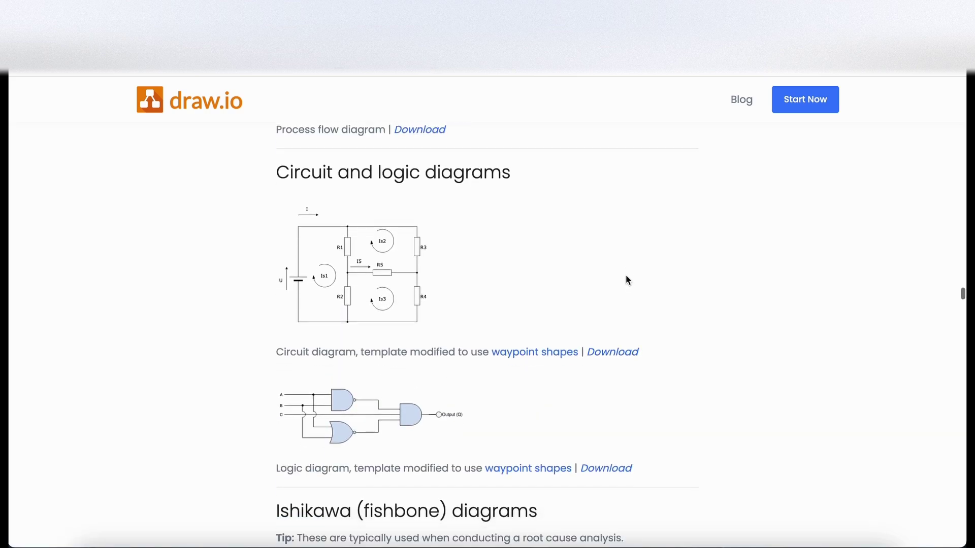
scroll(626, 276, "down", 10)
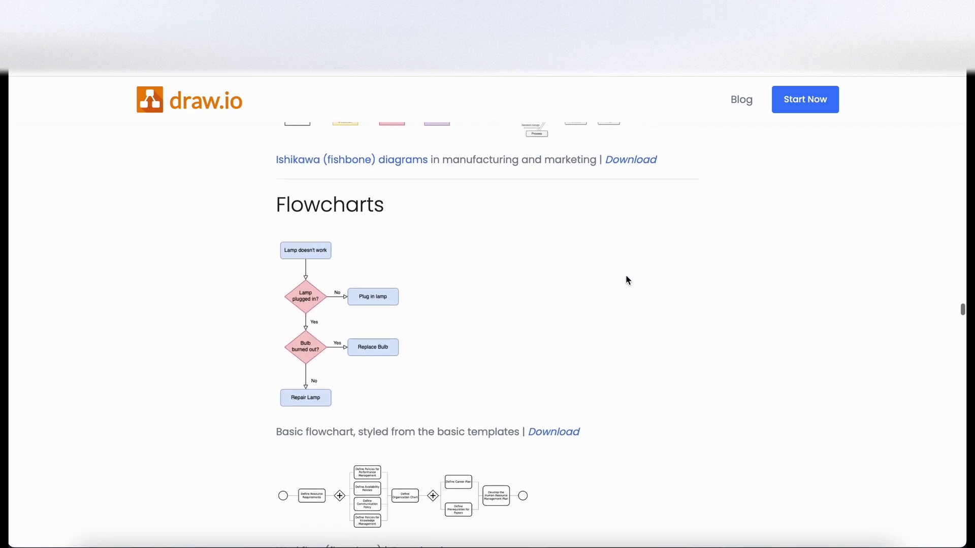
scroll(628, 280, "down", 7)
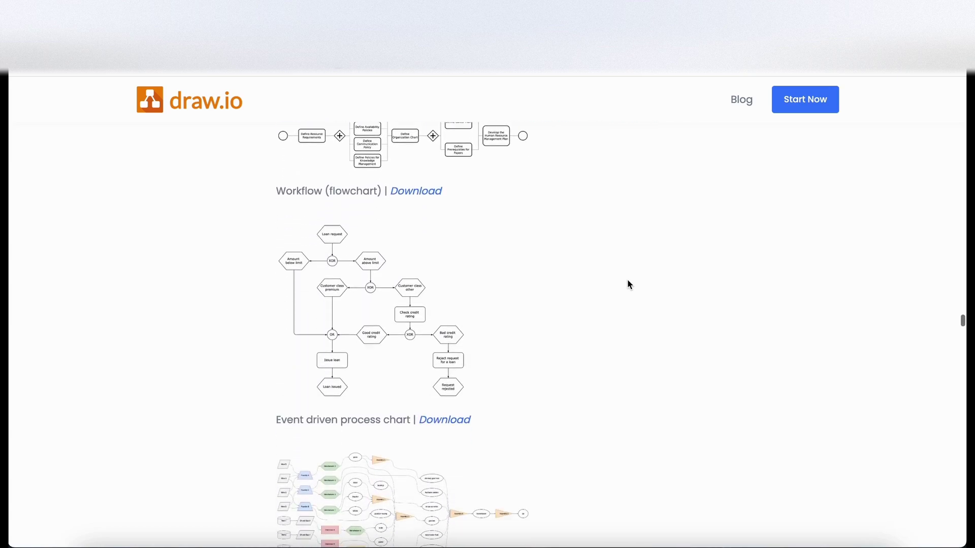
scroll(628, 285, "down", 10)
scroll(629, 287, "down", 2)
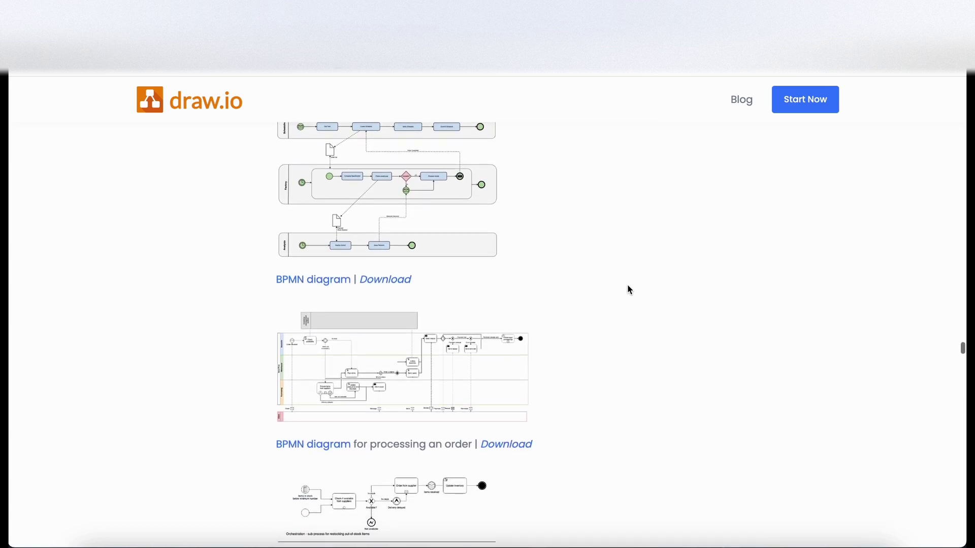
Scroll down to the BPMN orchestration models and the start of Business and marketing
scroll(628, 287, "down", 4)
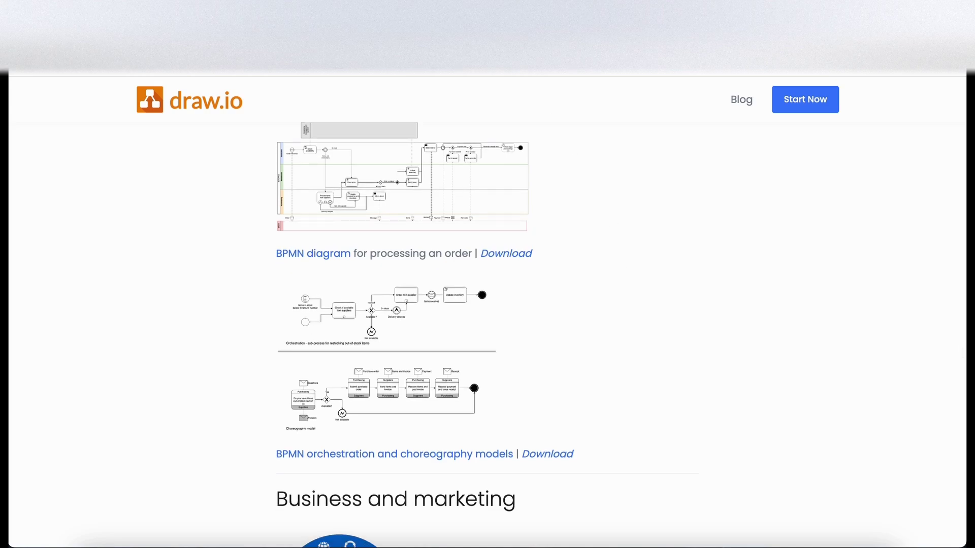